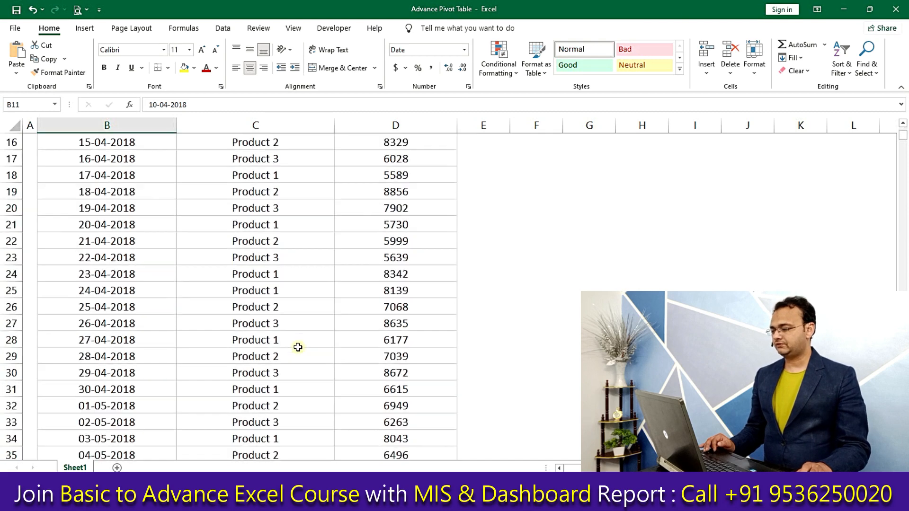
Review the Date, Product Name and Sales Amount columns of the sales data, including the first product entries and sales amounts
{"action": "scroll", "coordinate": [298, 344], "scroll_direction": "up", "scroll_amount": 5}
{"action": "left_click", "coordinate": [272, 238]}
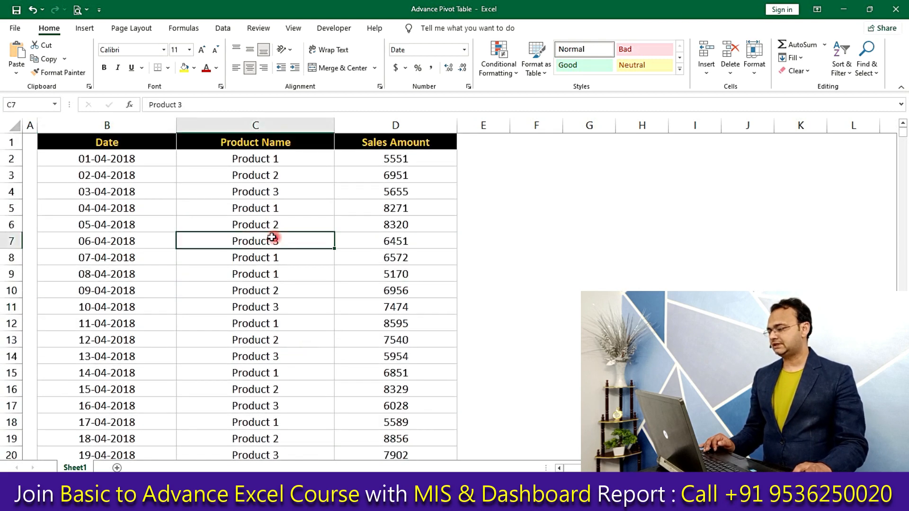
{"action": "left_click", "coordinate": [150, 119]}
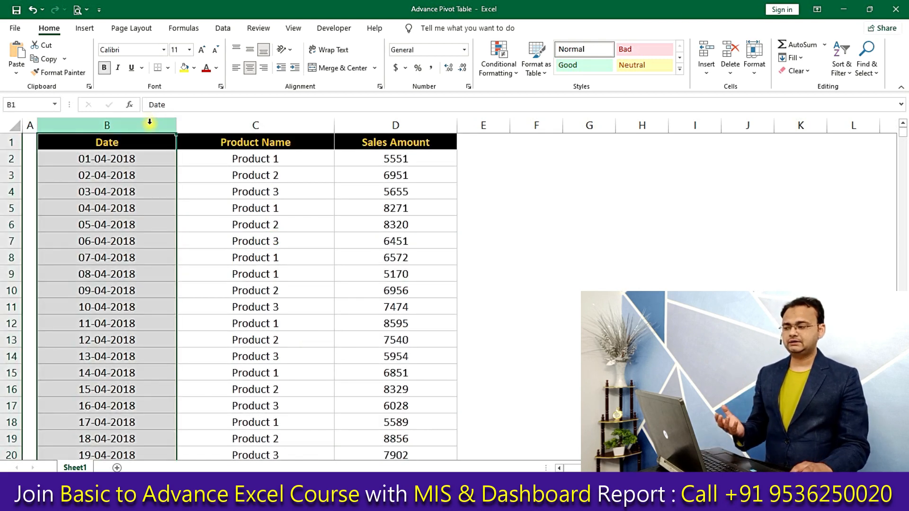
{"action": "left_click", "coordinate": [247, 125]}
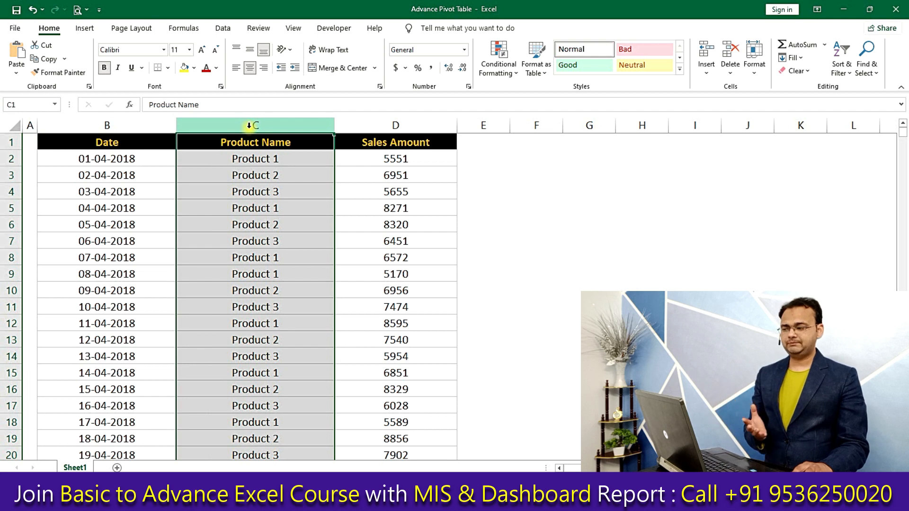
{"action": "left_click", "coordinate": [391, 119]}
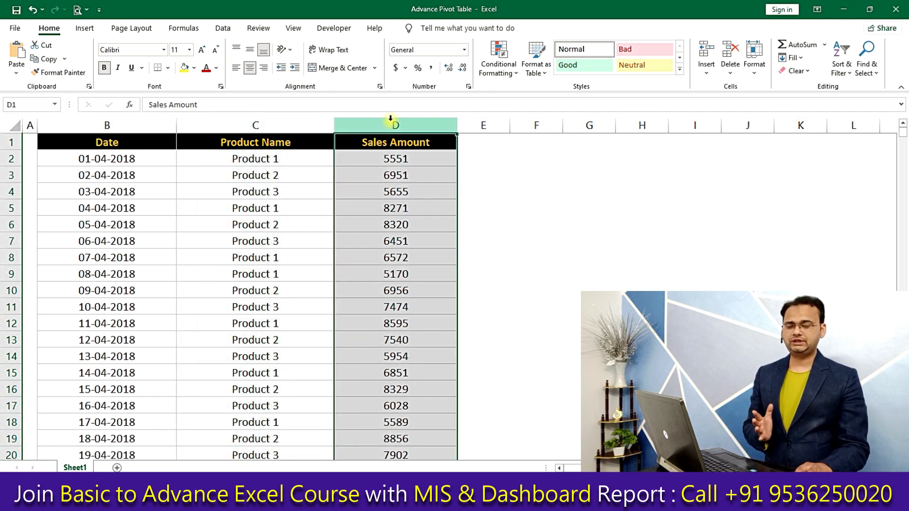
{"action": "left_click", "coordinate": [367, 223]}
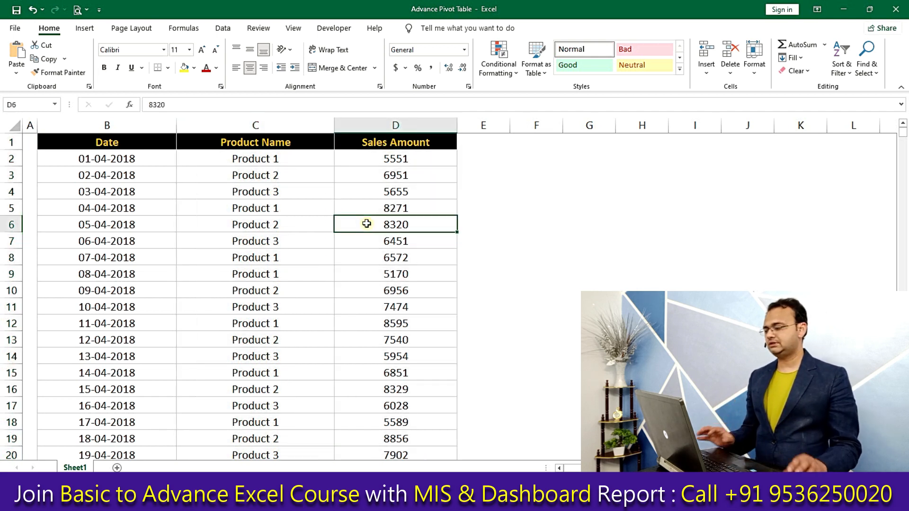
{"action": "left_click_drag", "start_coordinate": [305, 157], "coordinate": [302, 186]}
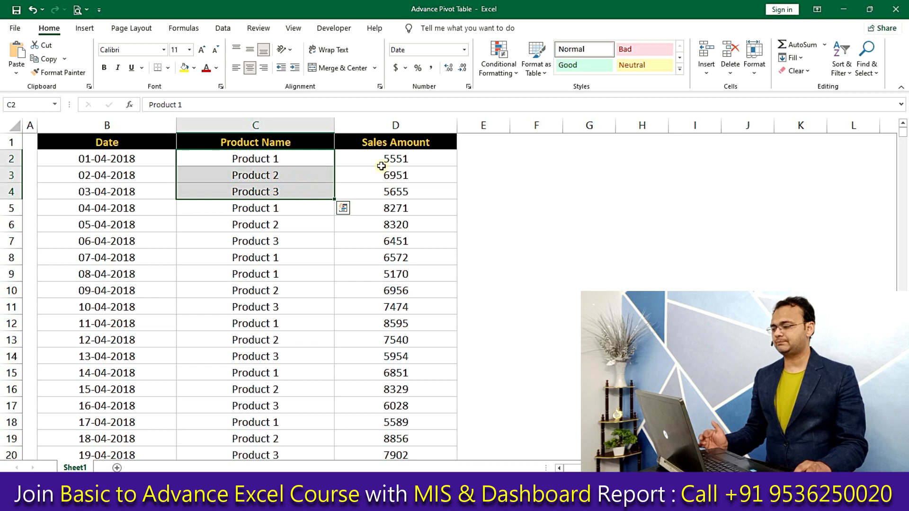
{"action": "left_click", "coordinate": [411, 164]}
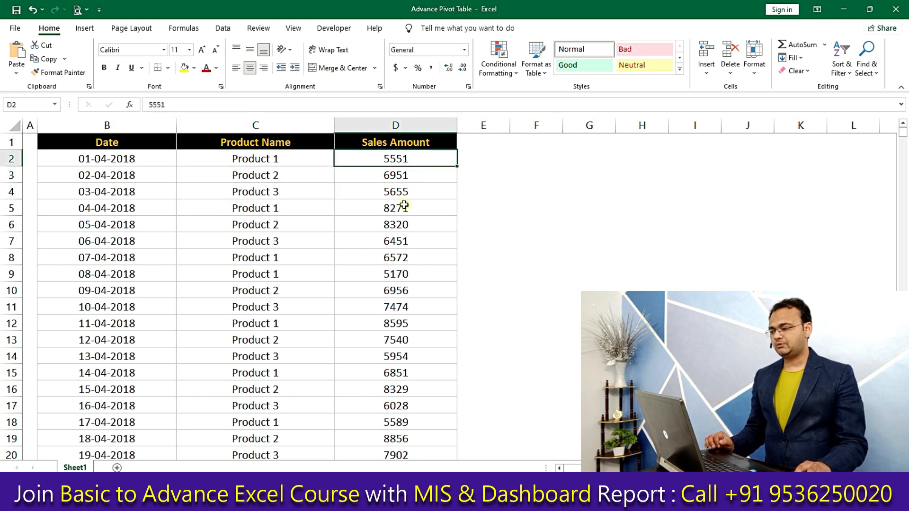
Insert a new column before Product Name and give it the header Location
{"action": "left_click", "coordinate": [315, 128]}
{"action": "right_click", "coordinate": [315, 127]}
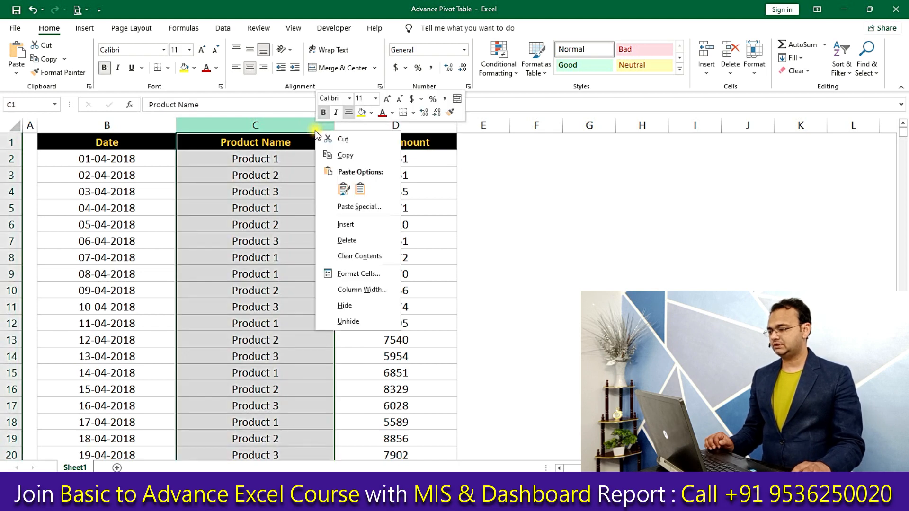
{"action": "left_click", "coordinate": [348, 226]}
{"action": "left_click", "coordinate": [221, 140]}
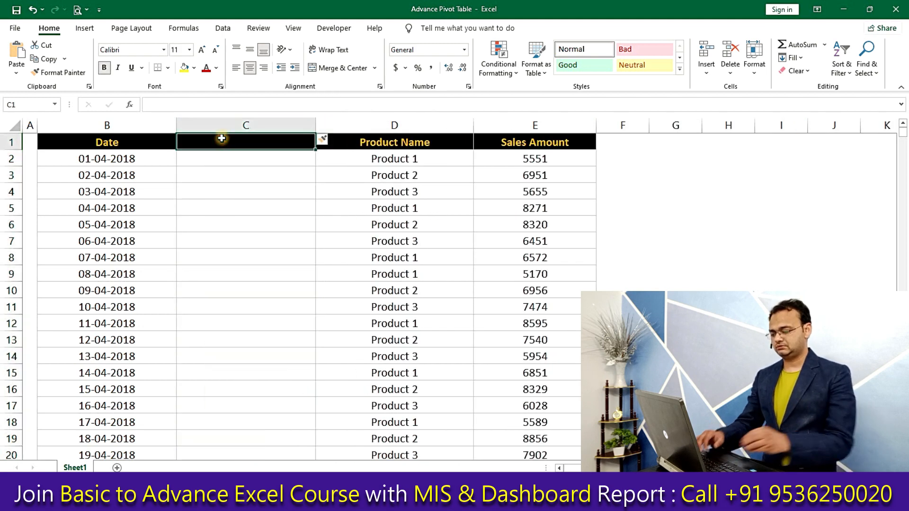
{"action": "type", "text": "Location"}
{"action": "key", "text": "Return"}
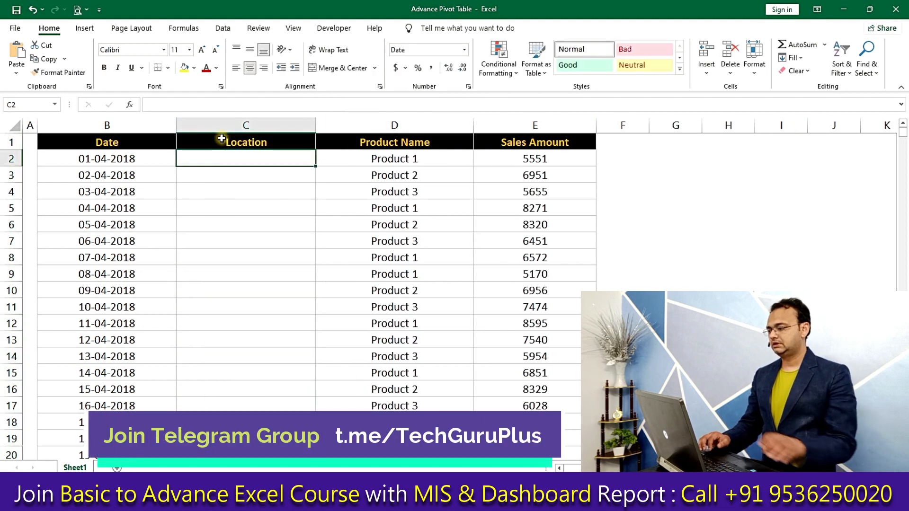
Enter Delhi, Mumbai, Kolkata, Chennai and Hyderabad in the first five rows of the Location column
{"action": "type", "text": "Delhi"}
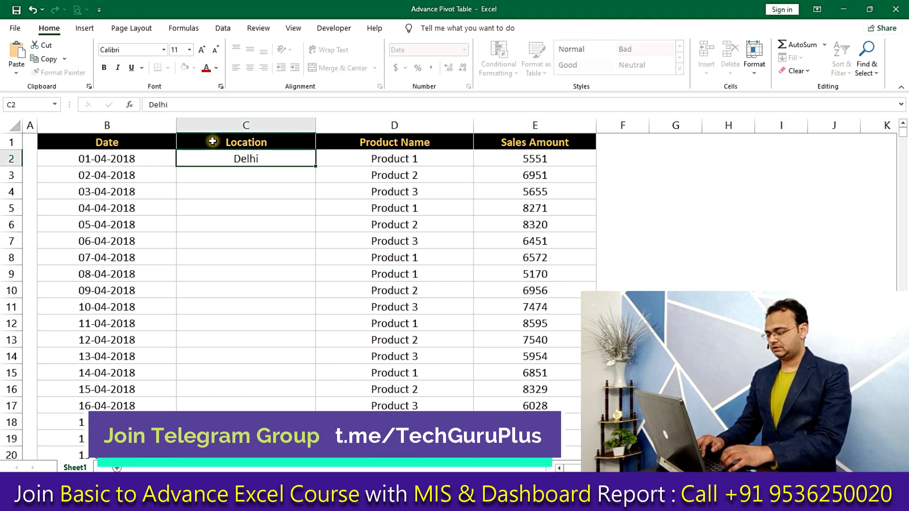
{"action": "key", "text": "Return"}
{"action": "type", "text": "Mumbai"}
{"action": "key", "text": "Return"}
{"action": "type", "text": "Kolkata"}
{"action": "key", "text": "Return"}
{"action": "type", "text": "Chennai"}
{"action": "key", "text": "Return"}
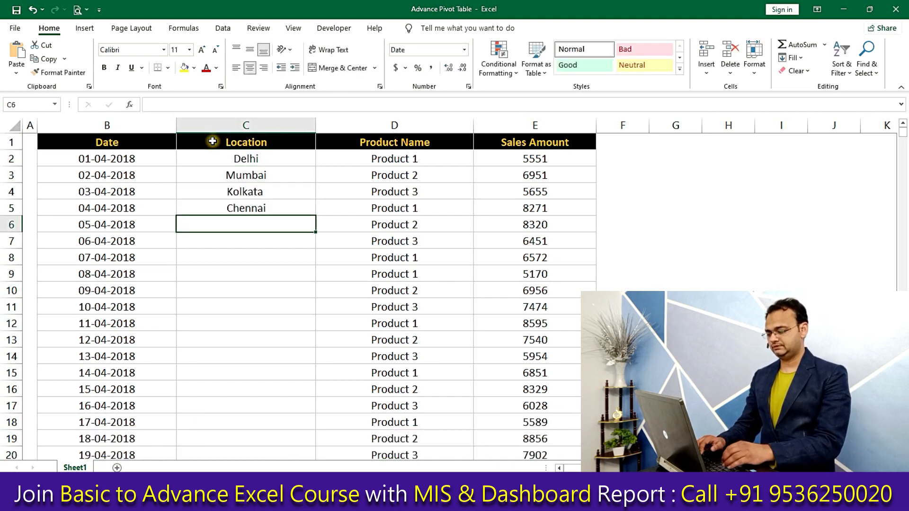
{"action": "type", "text": "Hyderabad"}
{"action": "key", "text": "Return"}
Copy the five city names and paste them repeatedly down the Location column to fill the following rows
{"action": "key", "text": "Up"}
{"action": "key", "text": "shift+Up"}
{"action": "key", "text": "shift+Up"}
{"action": "key", "text": "shift+Up"}
{"action": "key", "text": "shift+Up"}
{"action": "key", "text": "ctrl+c"}
{"action": "key", "text": "Down"}
{"action": "key", "text": "ctrl+v"}
{"action": "key", "text": "Down"}
{"action": "key", "text": "Down"}
{"action": "key", "text": "Down"}
{"action": "key", "text": "Down"}
{"action": "key", "text": "Down"}
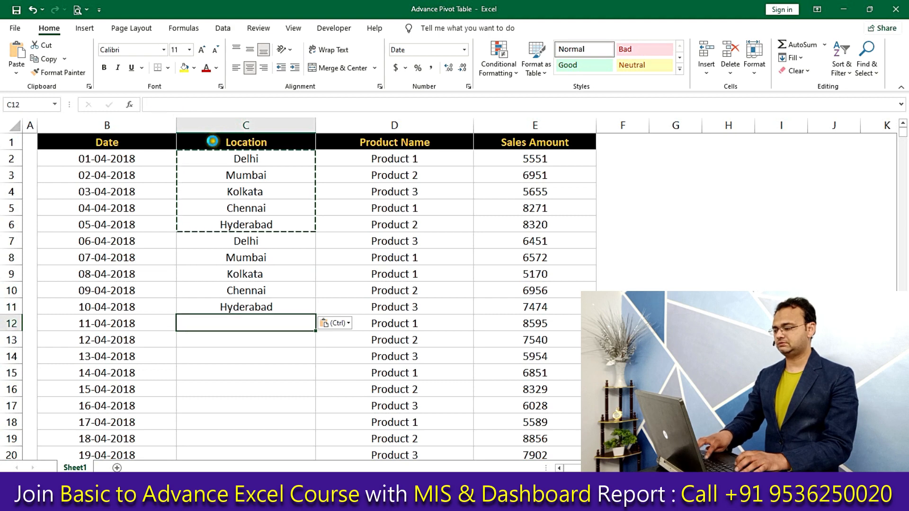
{"action": "key", "text": "ctrl+v"}
{"action": "key", "text": "Down"}
{"action": "key", "text": "Down"}
{"action": "key", "text": "Down"}
{"action": "key", "text": "Down"}
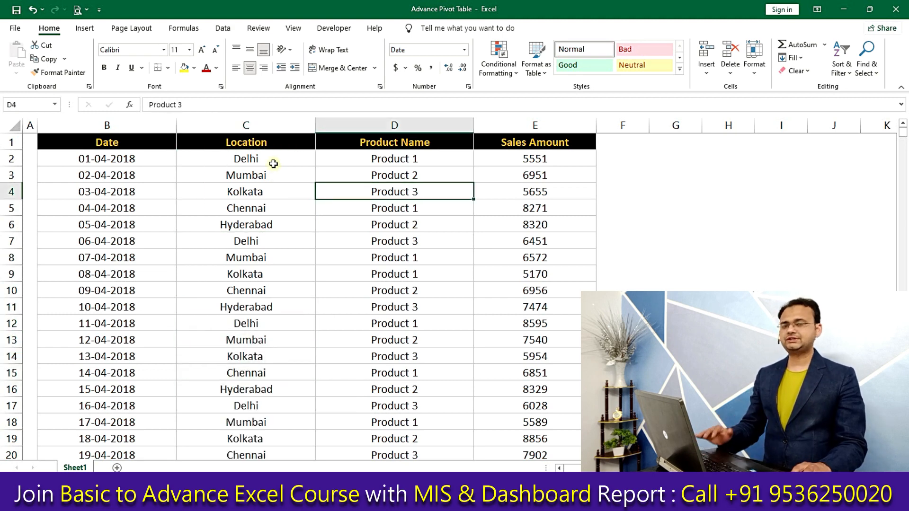
{"action": "left_click", "coordinate": [262, 125]}
{"action": "left_click", "coordinate": [264, 174]}
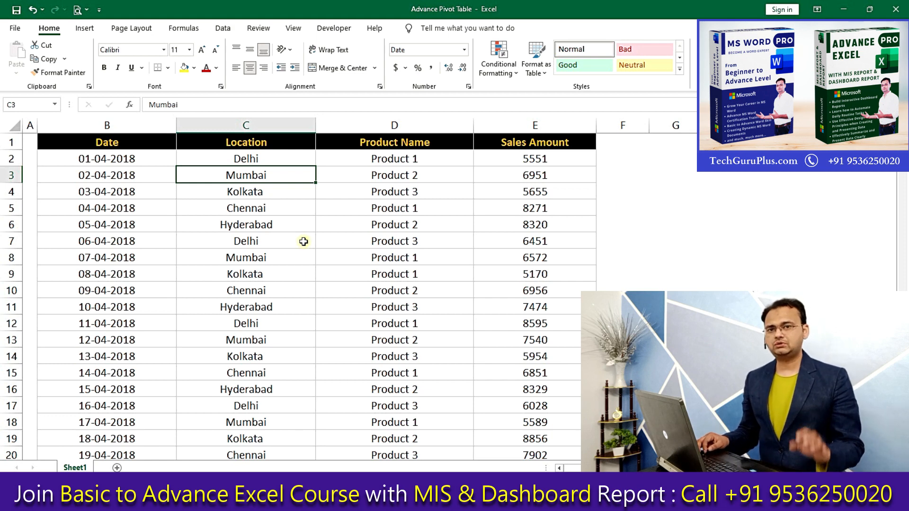
Create a PivotTable from the whole sales data range on a new worksheet
{"action": "left_click", "coordinate": [185, 285]}
{"action": "key", "text": "ctrl+a"}
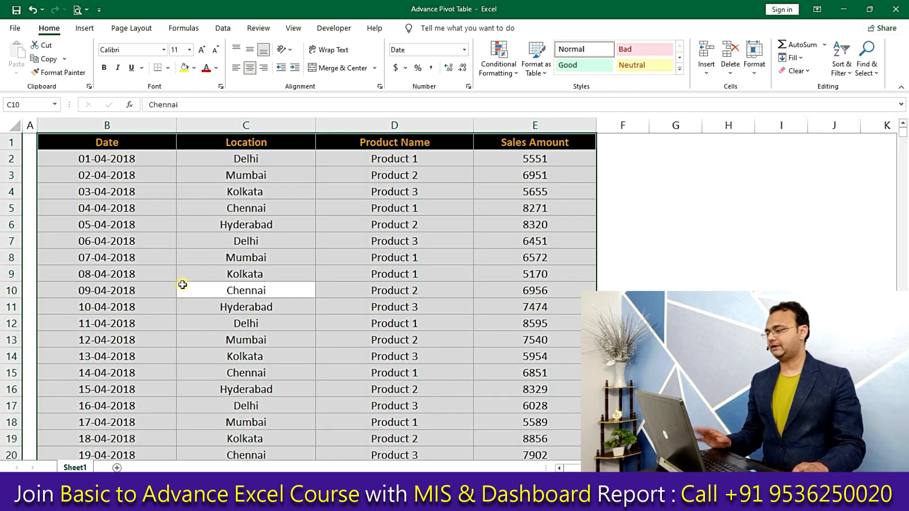
{"action": "left_click", "coordinate": [90, 31]}
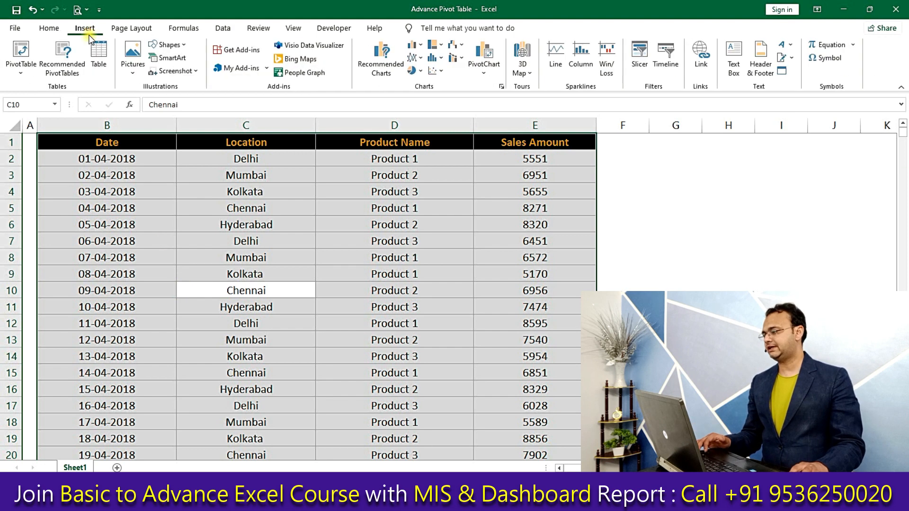
{"action": "left_click", "coordinate": [25, 48]}
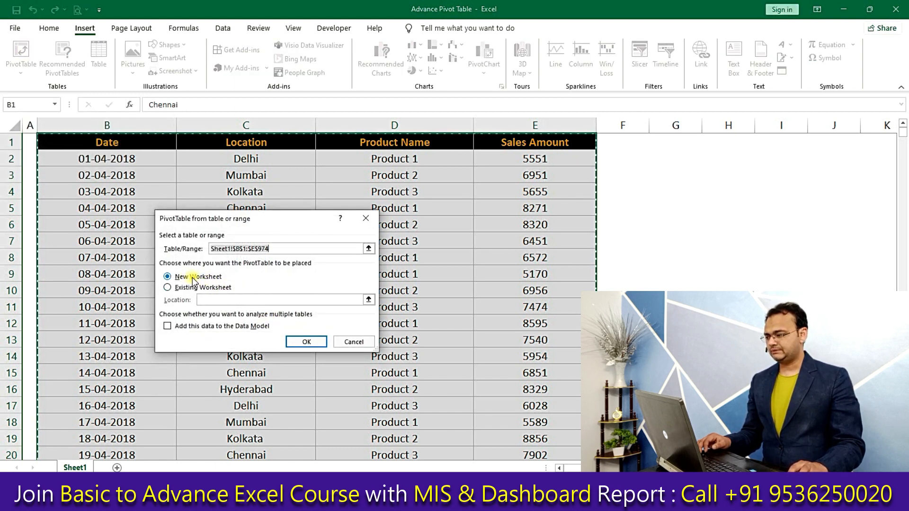
{"action": "left_click", "coordinate": [303, 338]}
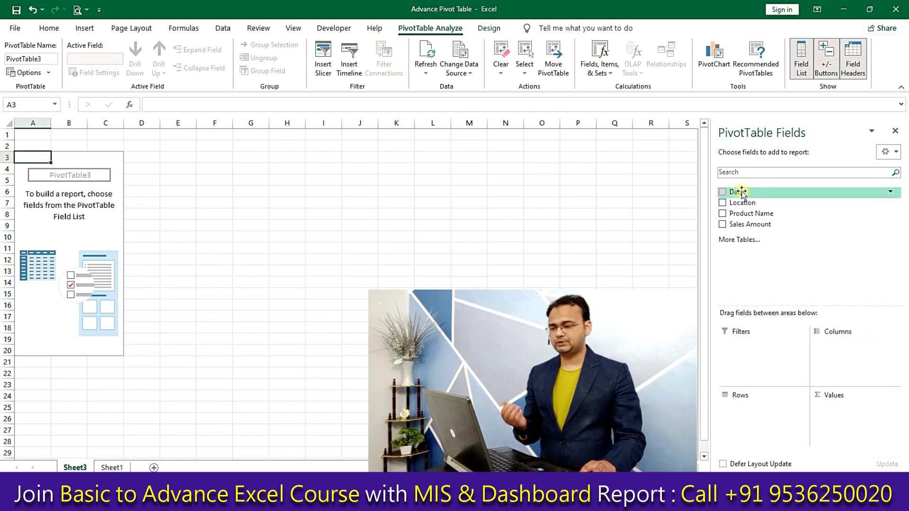
Add Date to the PivotTable rows and Sales Amount to the values, and ungroup the years into individual dates
{"action": "left_click_drag", "start_coordinate": [742, 193], "coordinate": [760, 411]}
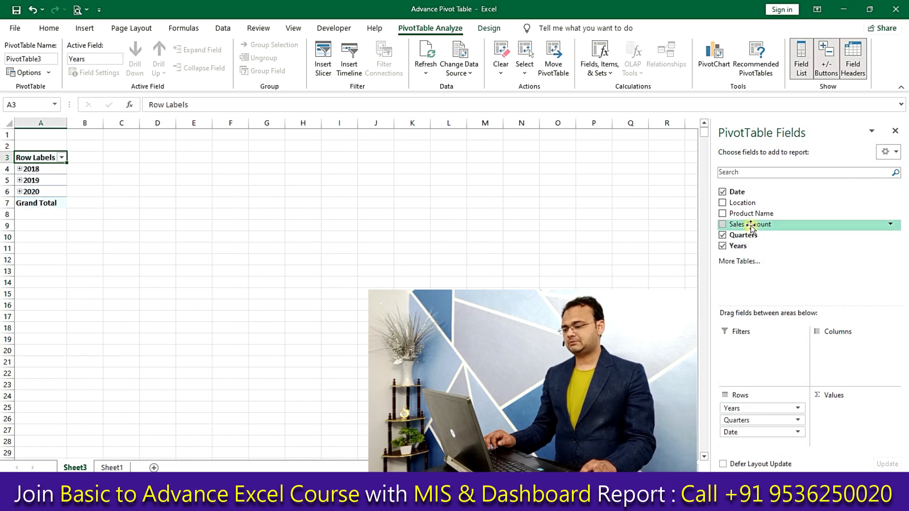
{"action": "left_click_drag", "start_coordinate": [752, 226], "coordinate": [861, 420]}
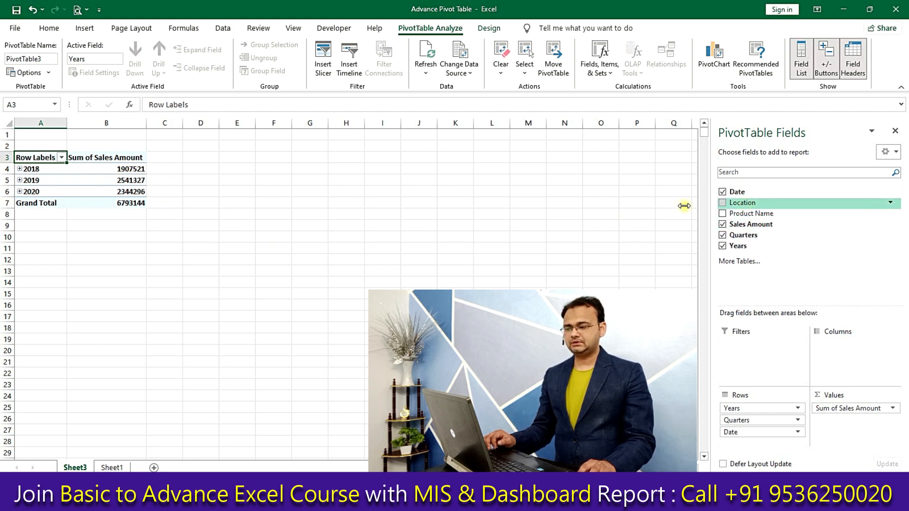
{"action": "left_click", "coordinate": [43, 183]}
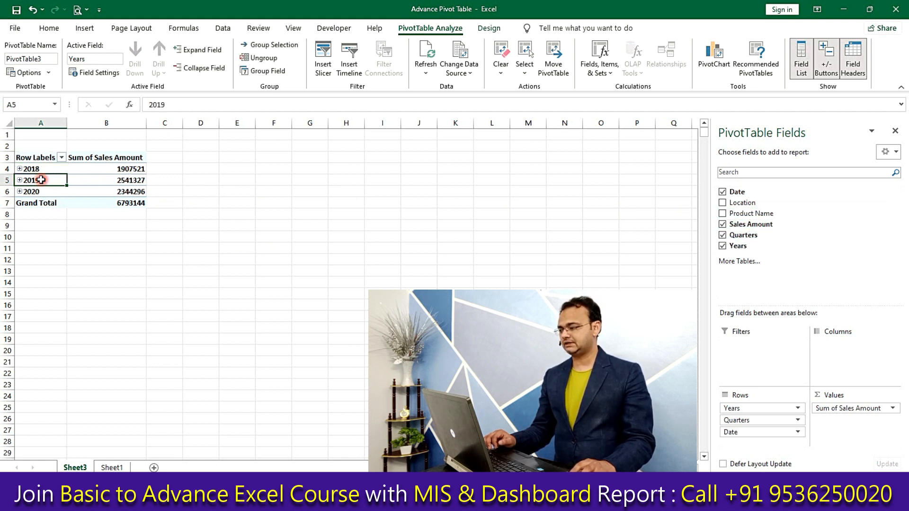
{"action": "right_click", "coordinate": [42, 181]}
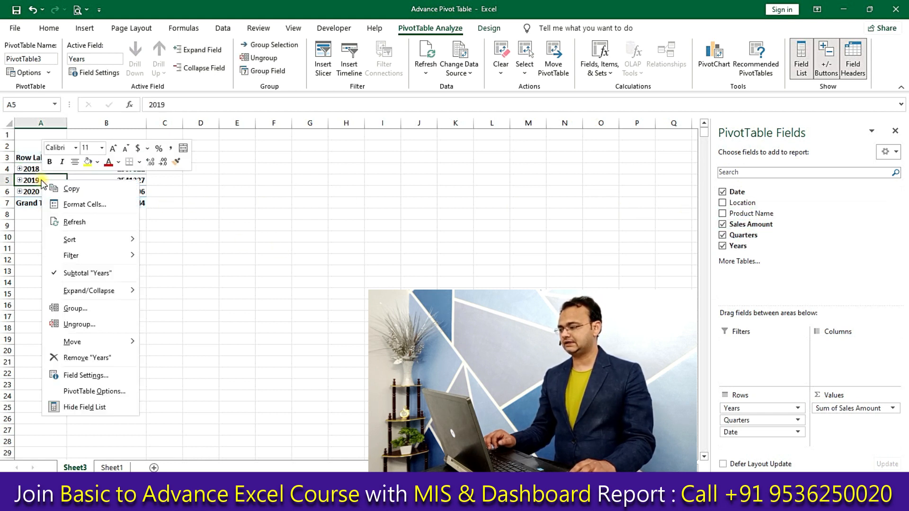
{"action": "left_click", "coordinate": [84, 328]}
{"action": "left_click", "coordinate": [68, 321]}
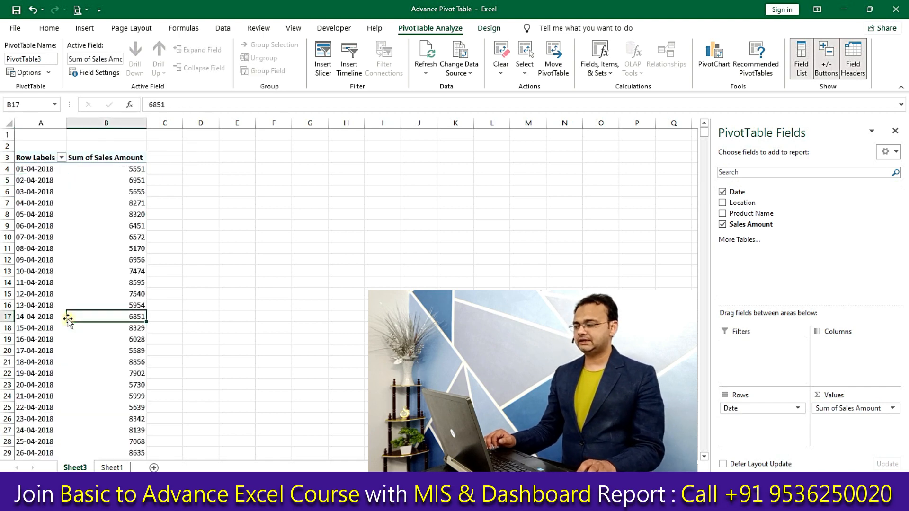
{"action": "left_click", "coordinate": [85, 180]}
{"action": "left_click", "coordinate": [106, 260]}
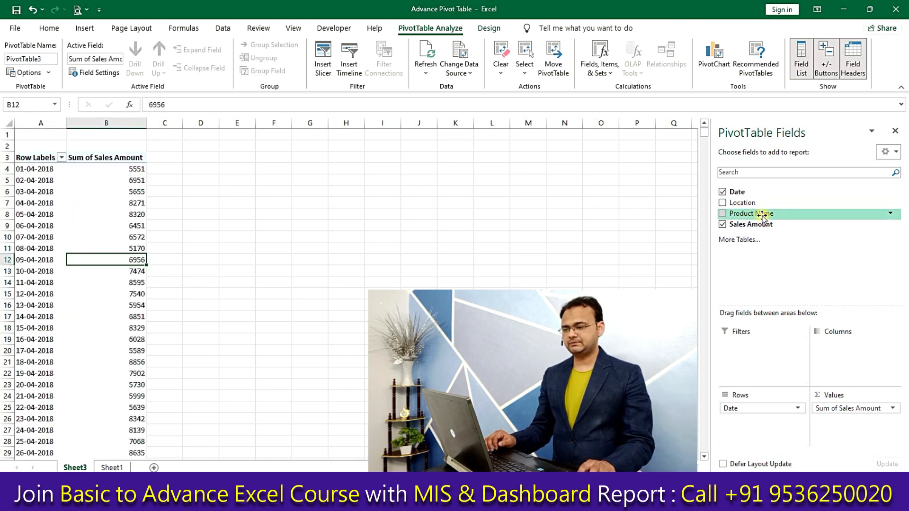
Add Product Name below Date in the PivotTable rows and show the Date field's item labels in tabular form
{"action": "left_click_drag", "start_coordinate": [764, 217], "coordinate": [782, 419]}
{"action": "left_click", "coordinate": [69, 250]}
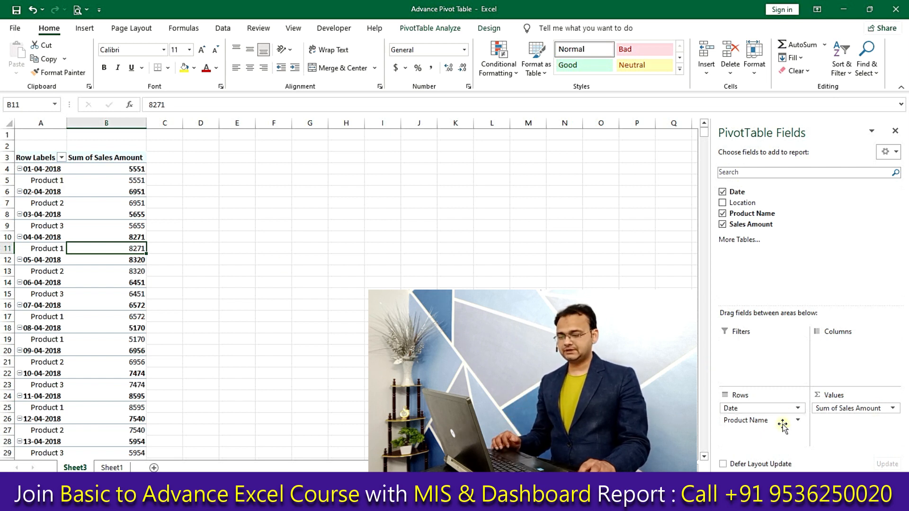
{"action": "left_click", "coordinate": [797, 408]}
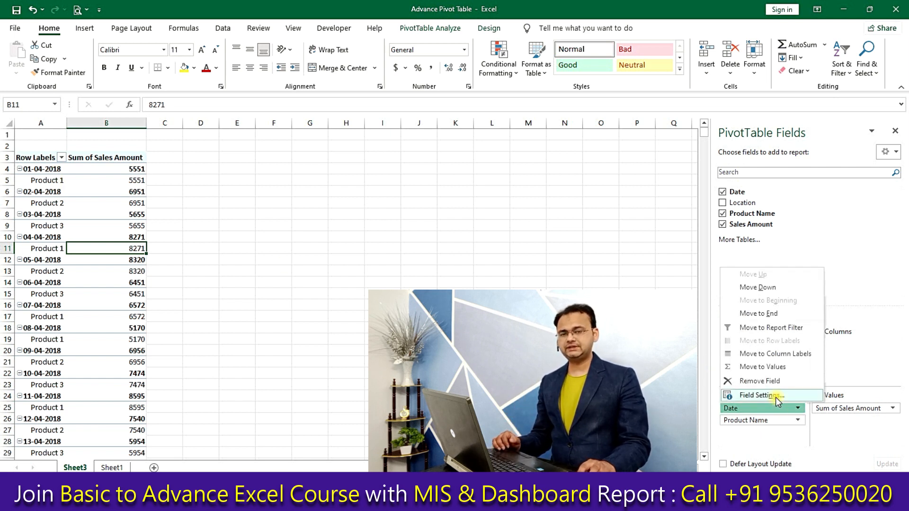
{"action": "left_click", "coordinate": [775, 396]}
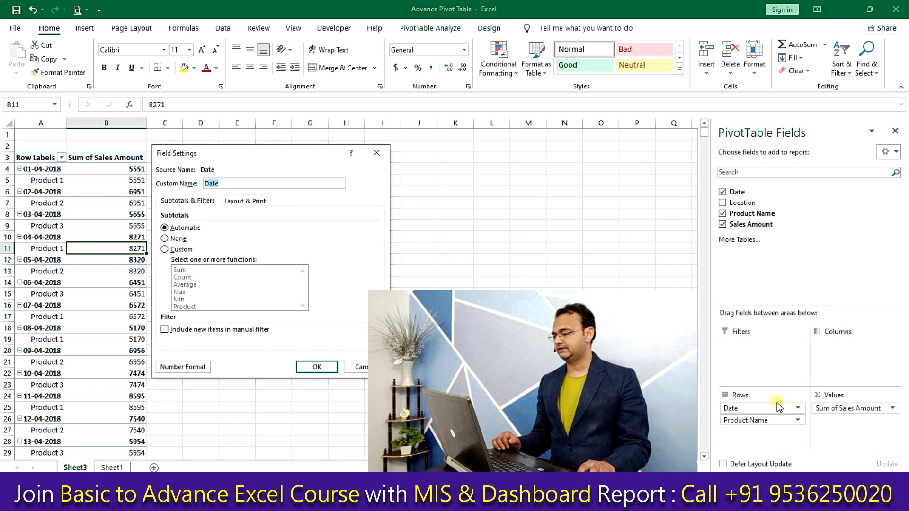
{"action": "left_click", "coordinate": [246, 203]}
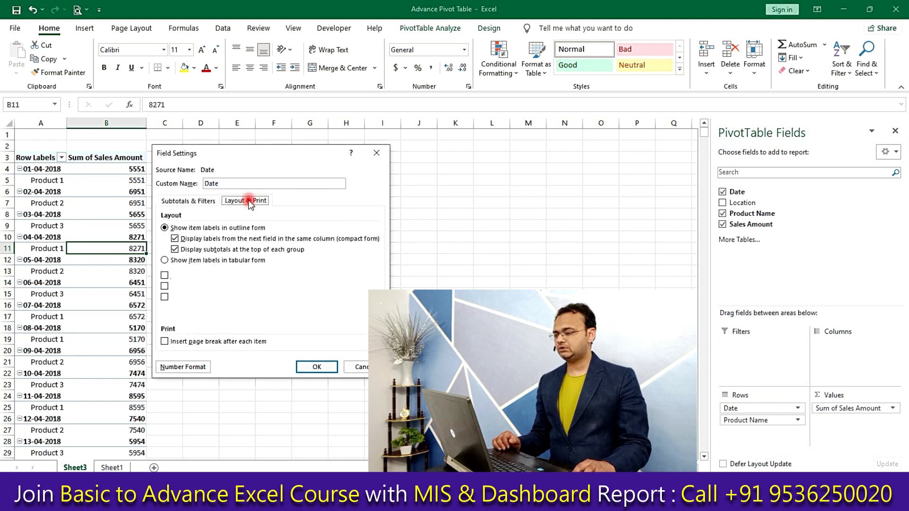
{"action": "left_click", "coordinate": [192, 260]}
{"action": "left_click", "coordinate": [317, 367]}
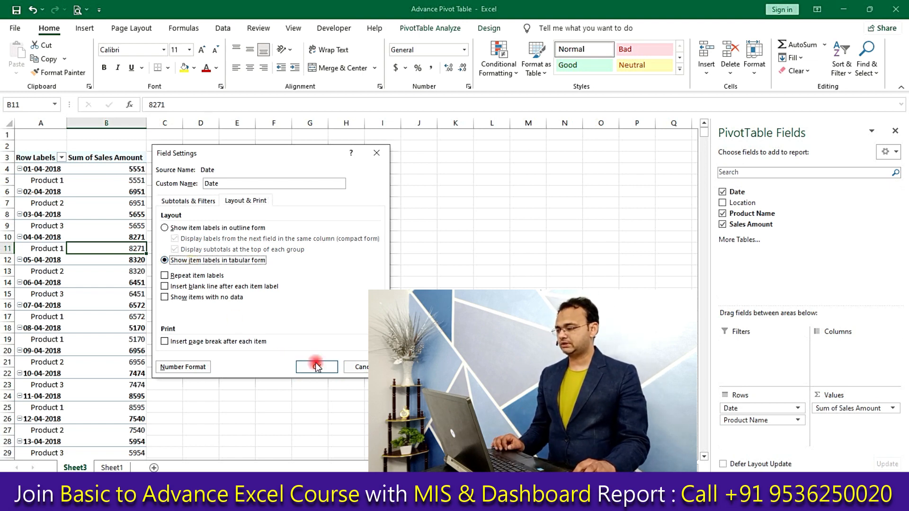
{"action": "left_click", "coordinate": [293, 269]}
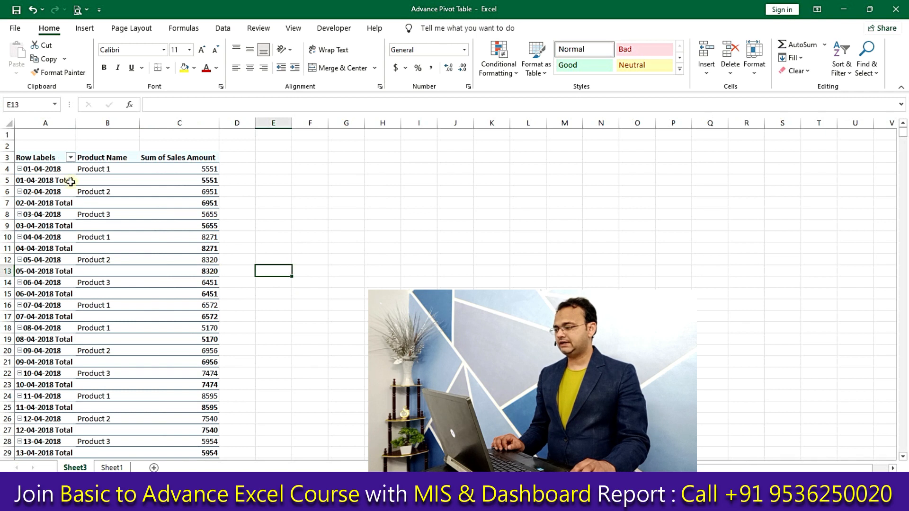
Examine the date, product and sales amount entries and the total row under each date in the PivotTable
{"action": "left_click", "coordinate": [63, 168]}
{"action": "left_click", "coordinate": [101, 165]}
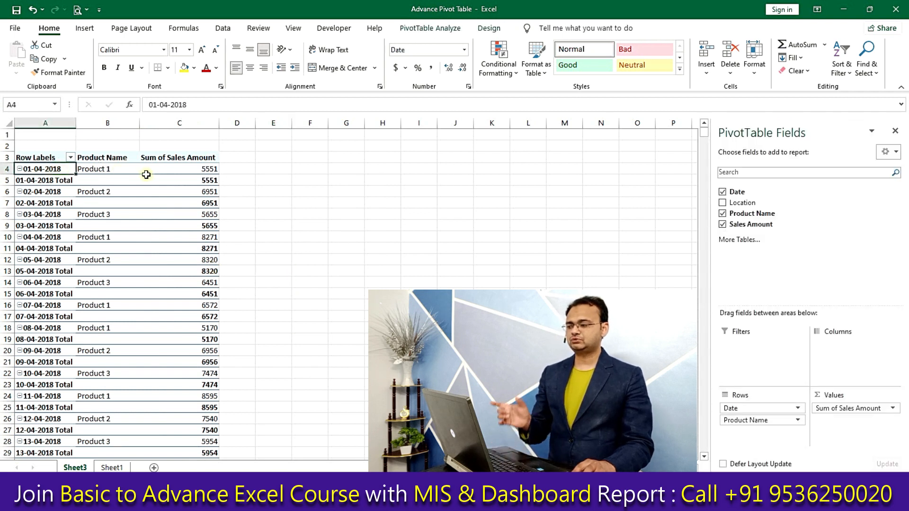
{"action": "left_click", "coordinate": [210, 169]}
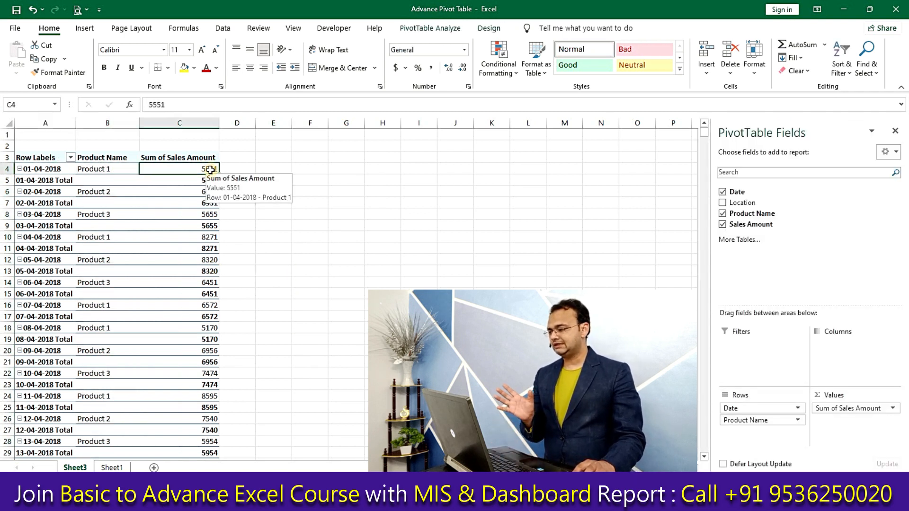
{"action": "left_click", "coordinate": [64, 181]}
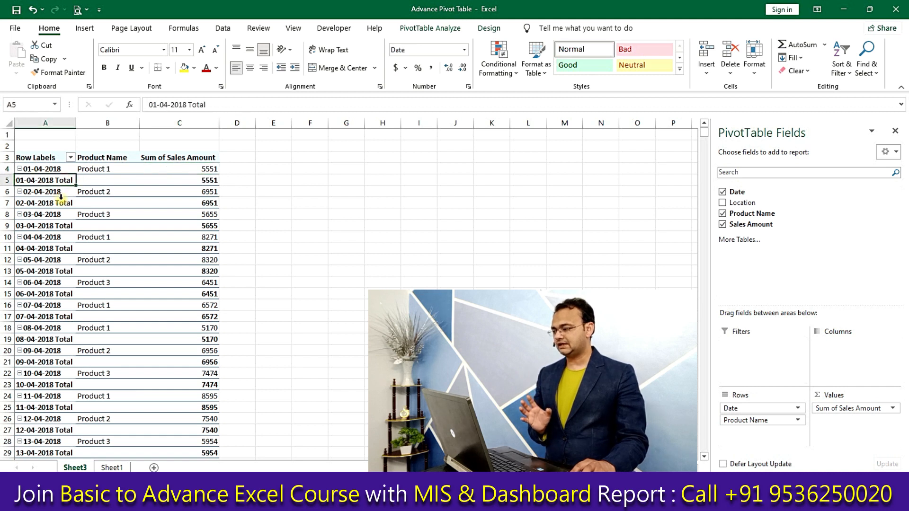
{"action": "left_click", "coordinate": [59, 195]}
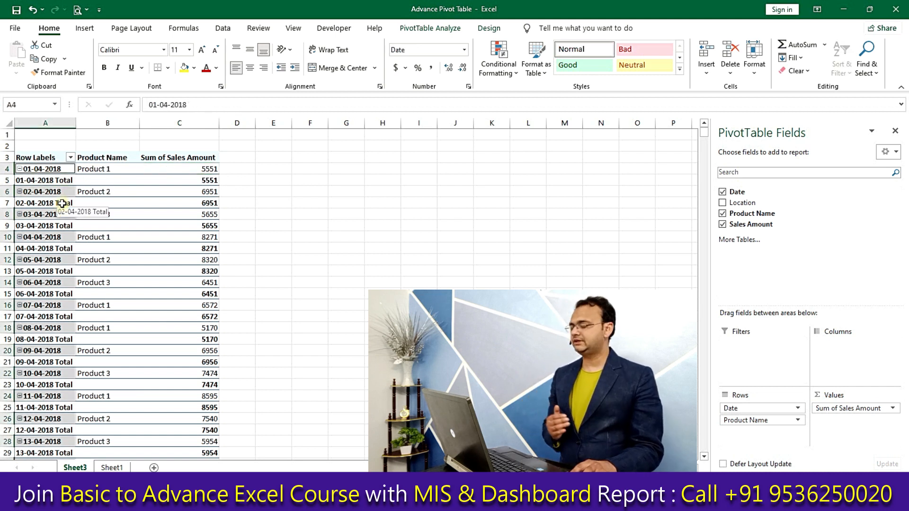
Turn off the subtotals of the PivotTable's Date field by setting them to None
{"action": "left_click", "coordinate": [798, 408]}
{"action": "left_click", "coordinate": [782, 394]}
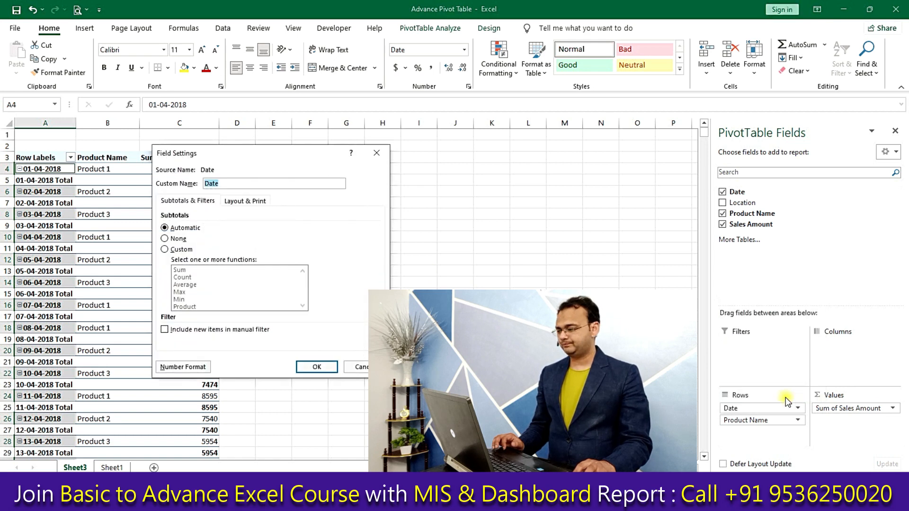
{"action": "left_click", "coordinate": [178, 239]}
{"action": "left_click_drag", "start_coordinate": [194, 152], "coordinate": [253, 131]}
{"action": "left_click", "coordinate": [361, 345]}
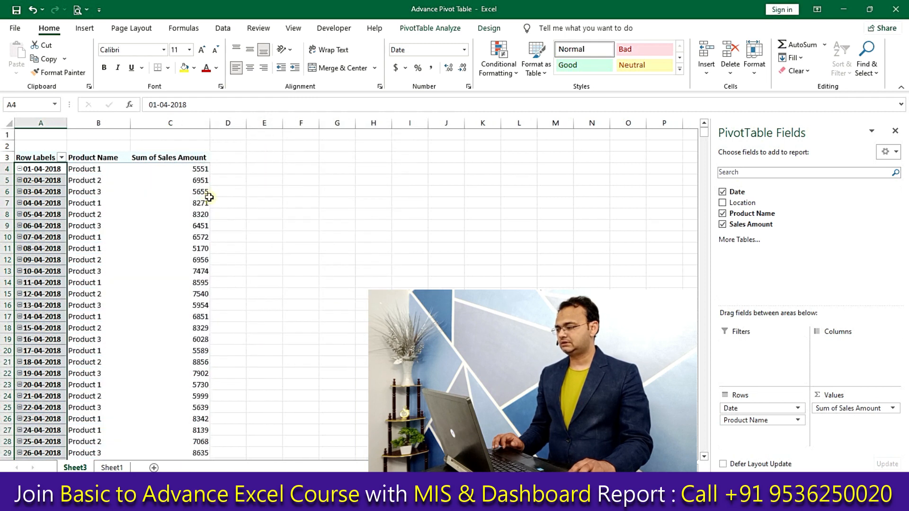
{"action": "left_click", "coordinate": [206, 194]}
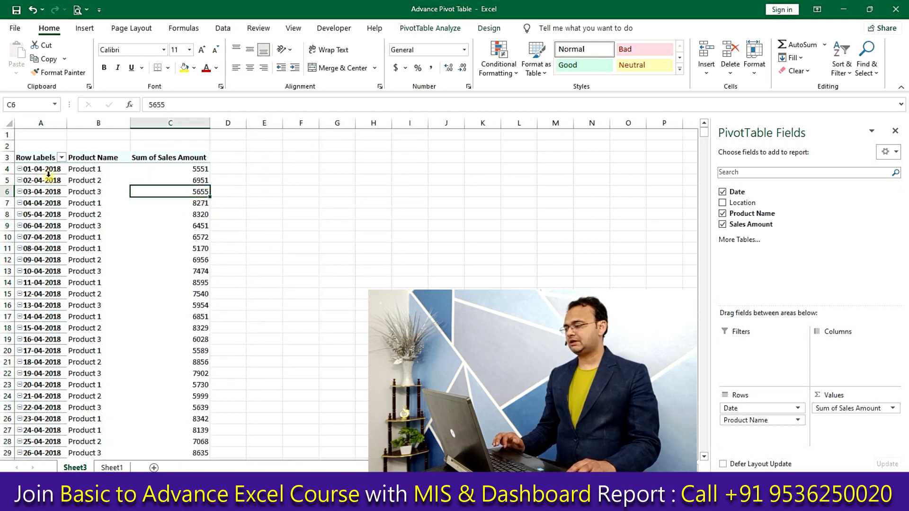
Compare the PivotTable's date and product entries with the source sales data on Sheet1
{"action": "left_click", "coordinate": [106, 186]}
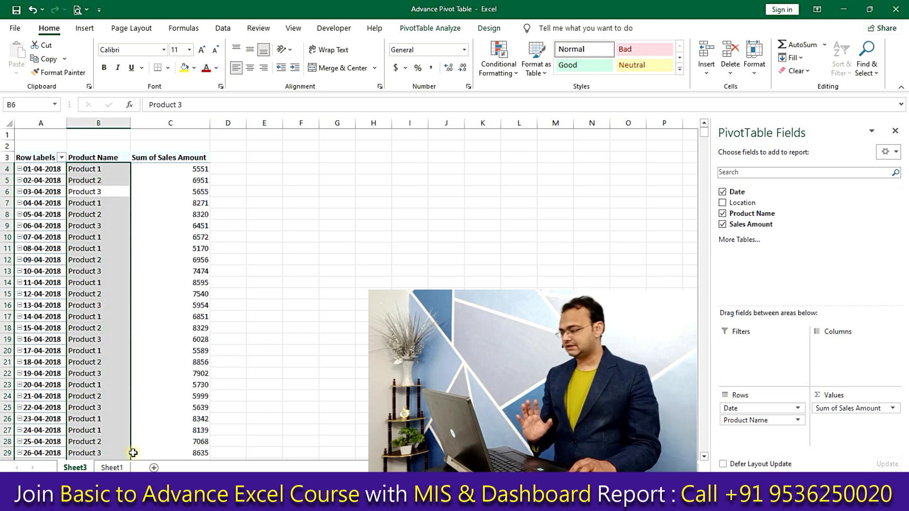
{"action": "left_click", "coordinate": [113, 467]}
{"action": "left_click", "coordinate": [398, 230]}
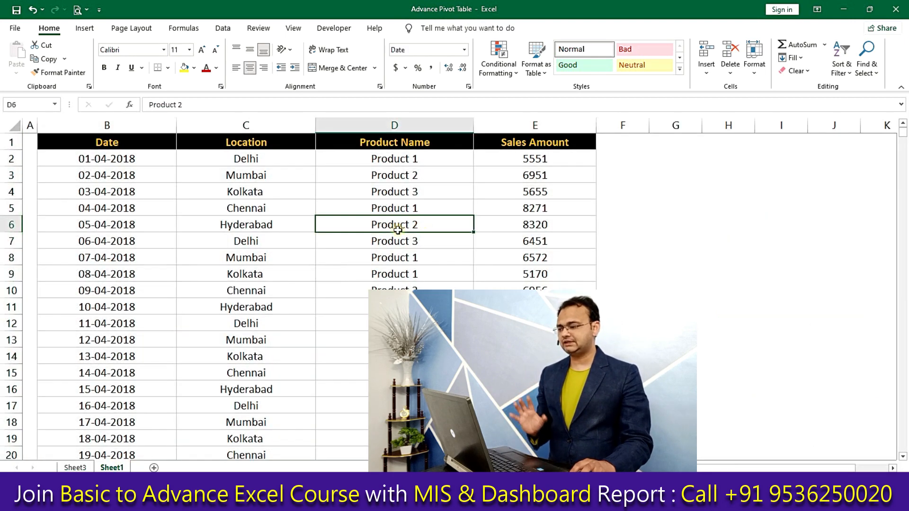
{"action": "left_click", "coordinate": [74, 467]}
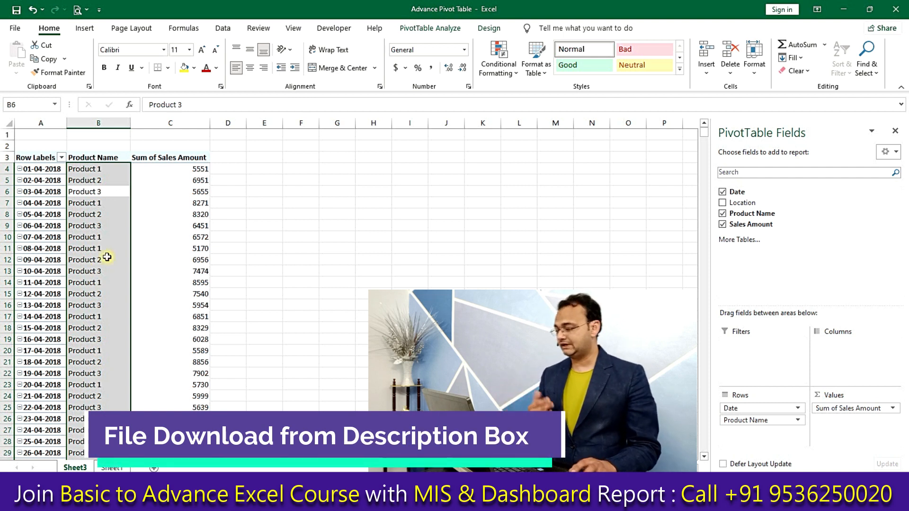
{"action": "left_click", "coordinate": [149, 237]}
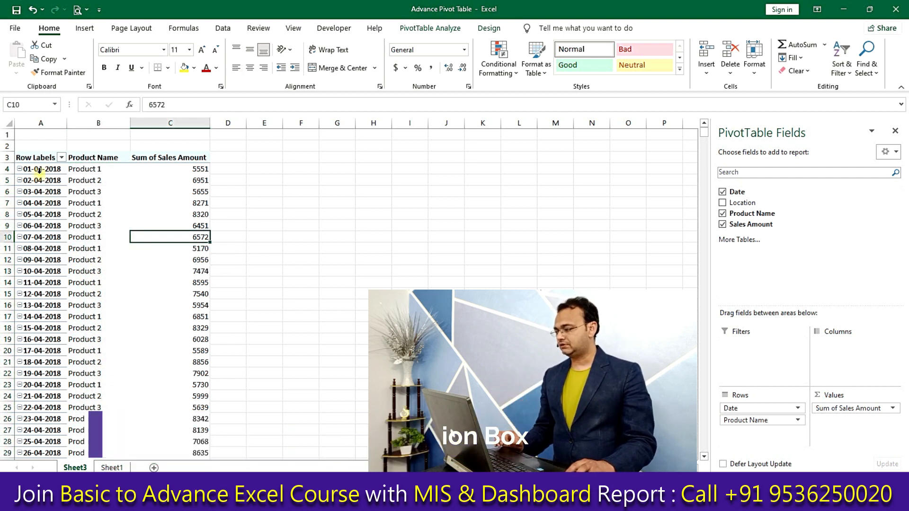
{"action": "left_click", "coordinate": [84, 181]}
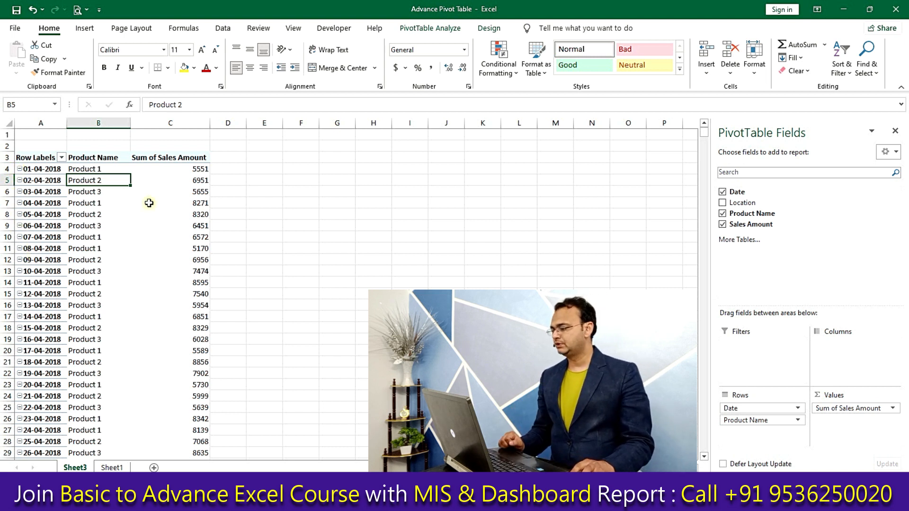
Hide the expand/collapse (+/-) buttons beside the dates in the PivotTable
{"action": "left_click", "coordinate": [93, 225]}
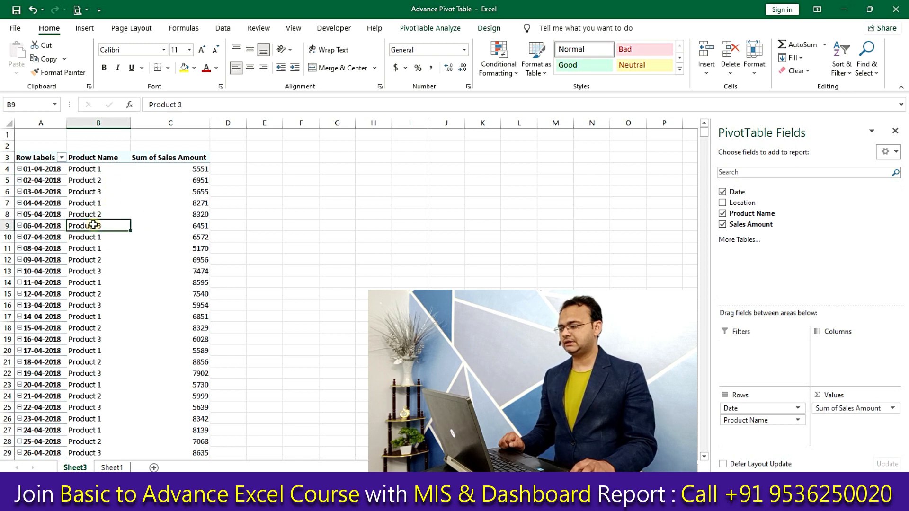
{"action": "left_click", "coordinate": [450, 32]}
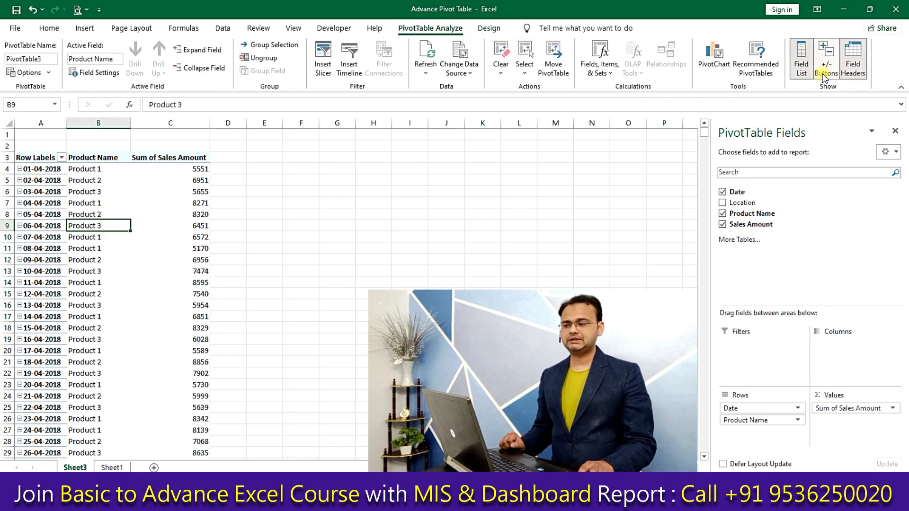
{"action": "left_click", "coordinate": [832, 68]}
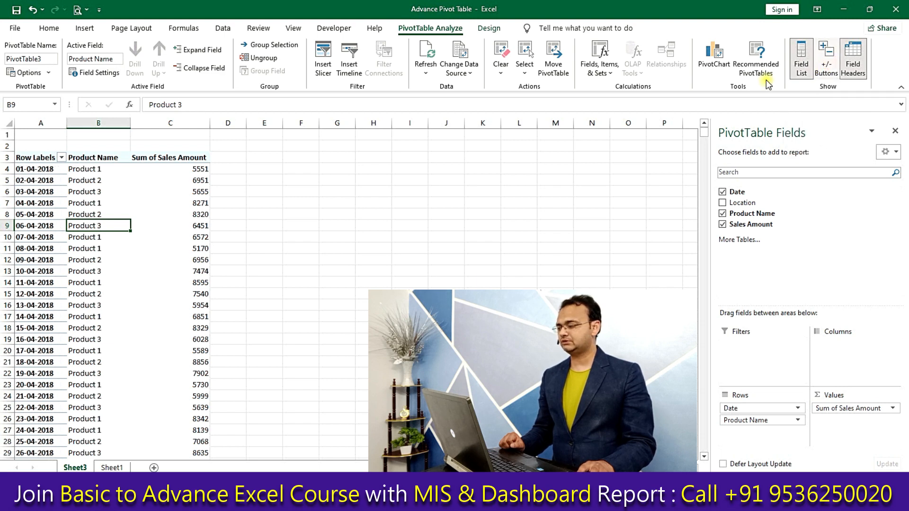
{"action": "left_click", "coordinate": [46, 186]}
{"action": "left_click", "coordinate": [101, 419]}
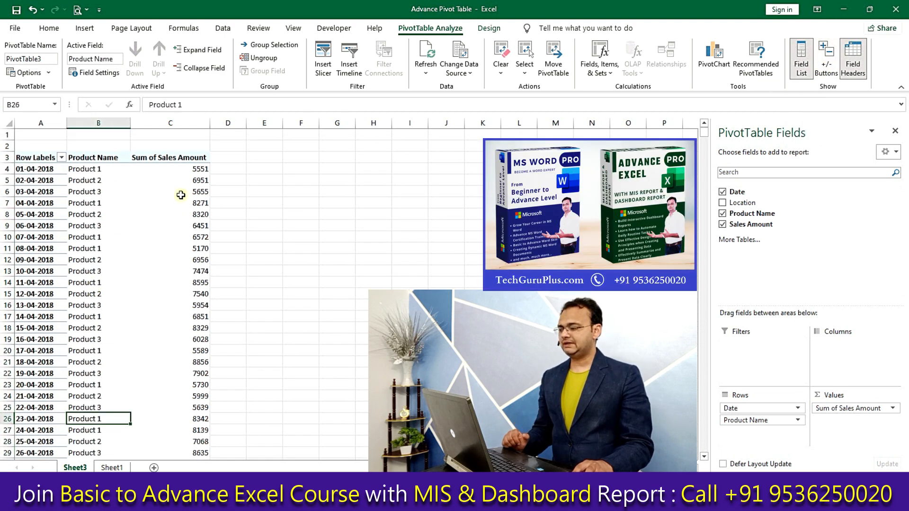
{"action": "left_click", "coordinate": [177, 167]}
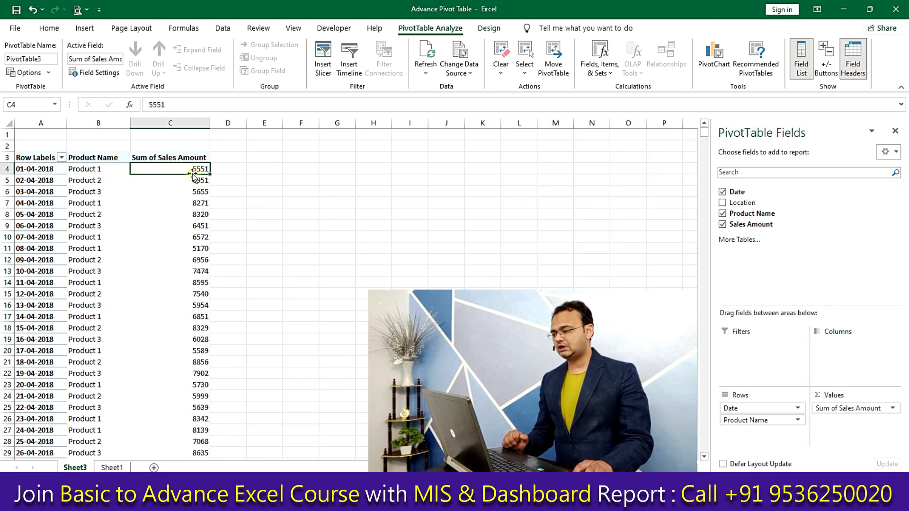
{"action": "mouse_move", "coordinate": [194, 170]}
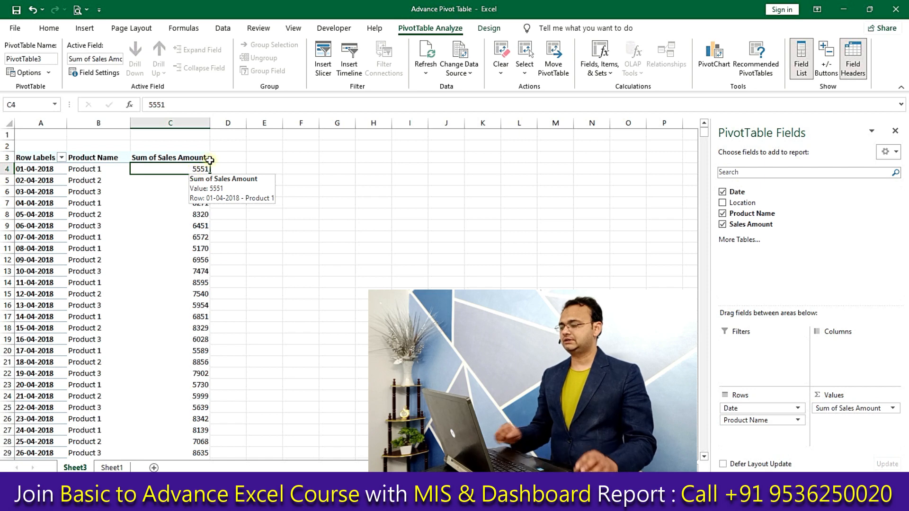
{"action": "left_click", "coordinate": [126, 219]}
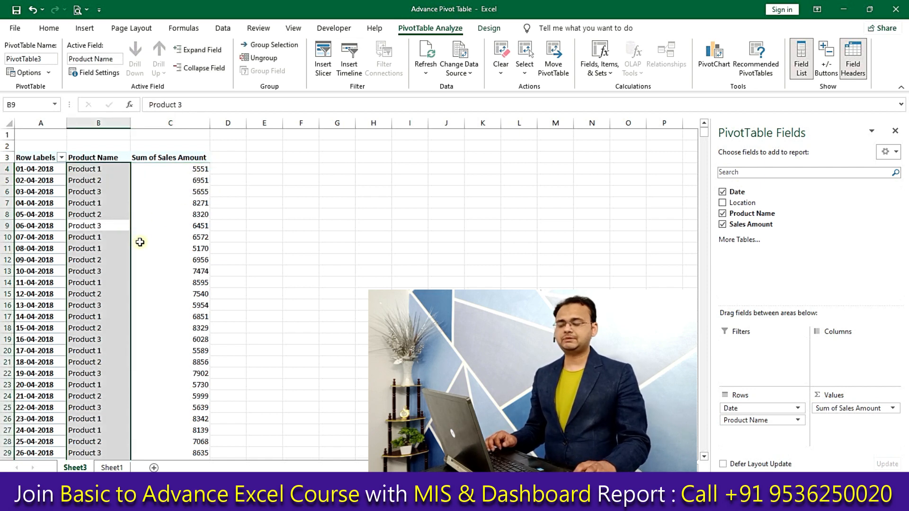
Start a new calculated field for the PivotTable and name it "GST @ 18%"
{"action": "left_click", "coordinate": [162, 245]}
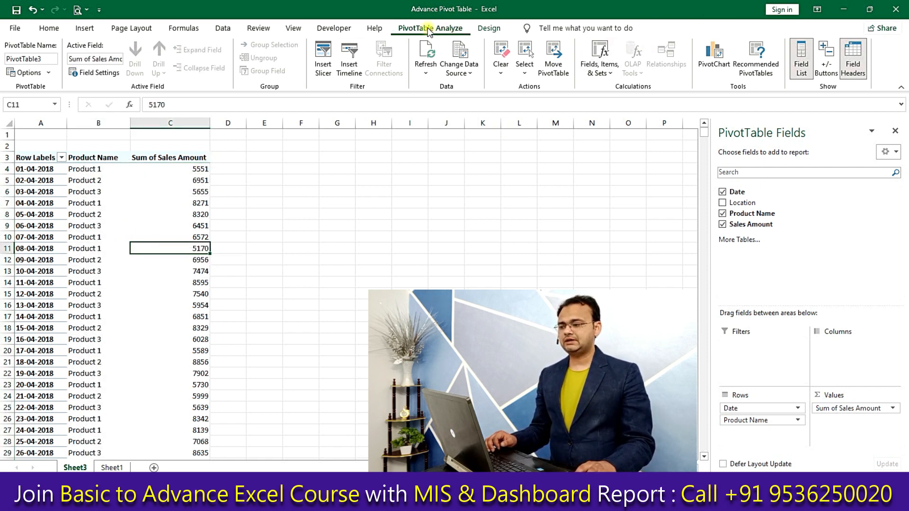
{"action": "left_click", "coordinate": [601, 66]}
{"action": "left_click", "coordinate": [628, 93]}
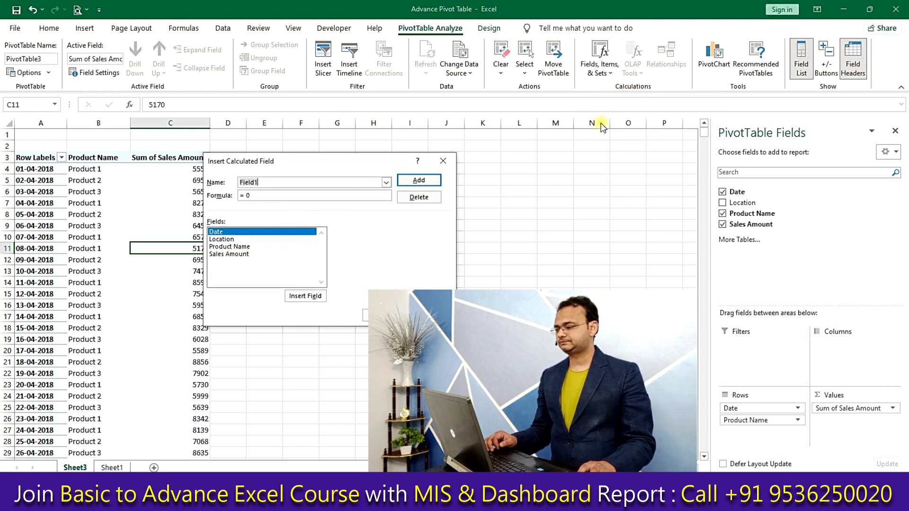
{"action": "left_click_drag", "start_coordinate": [294, 166], "coordinate": [399, 147]}
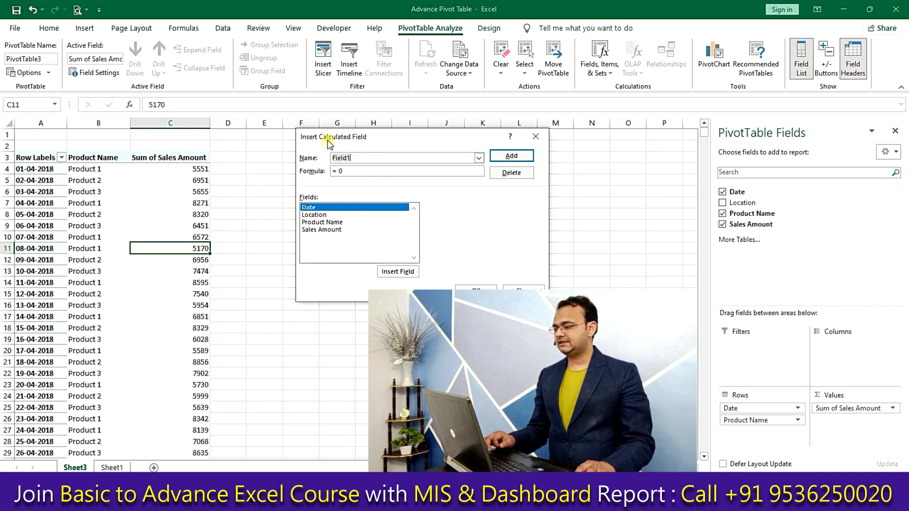
{"action": "left_click_drag", "start_coordinate": [334, 142], "coordinate": [297, 165]}
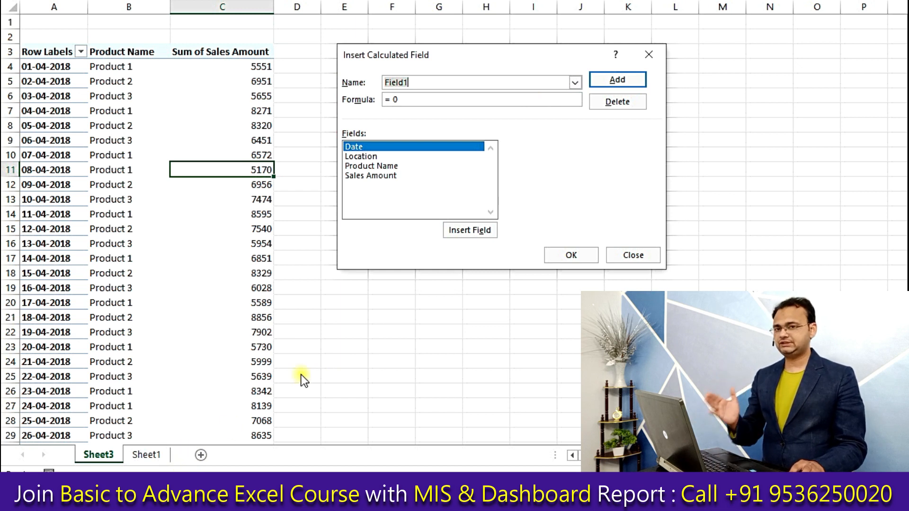
{"action": "left_click", "coordinate": [456, 82]}
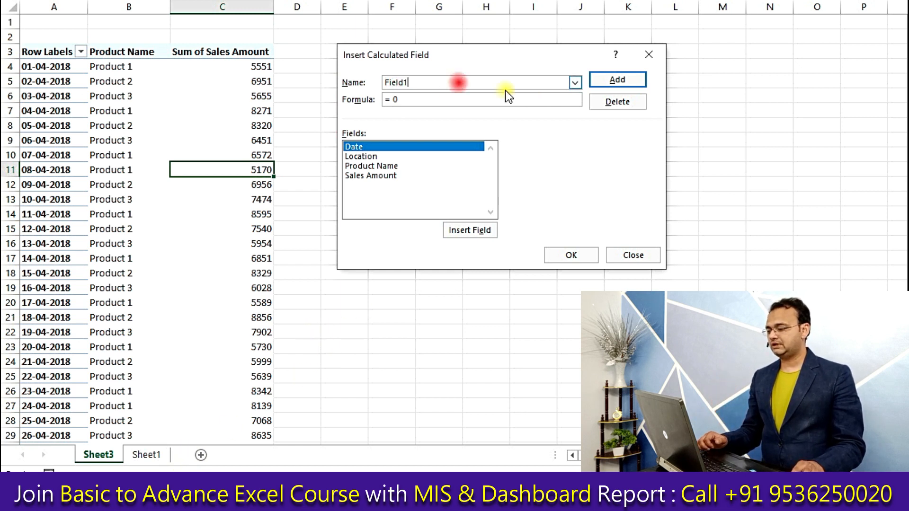
{"action": "key", "text": "BackSpace"}
{"action": "key", "text": "BackSpace"}
{"action": "key", "text": "BackSpace"}
{"action": "key", "text": "BackSpace"}
{"action": "key", "text": "BackSpace"}
{"action": "key", "text": "BackSpace"}
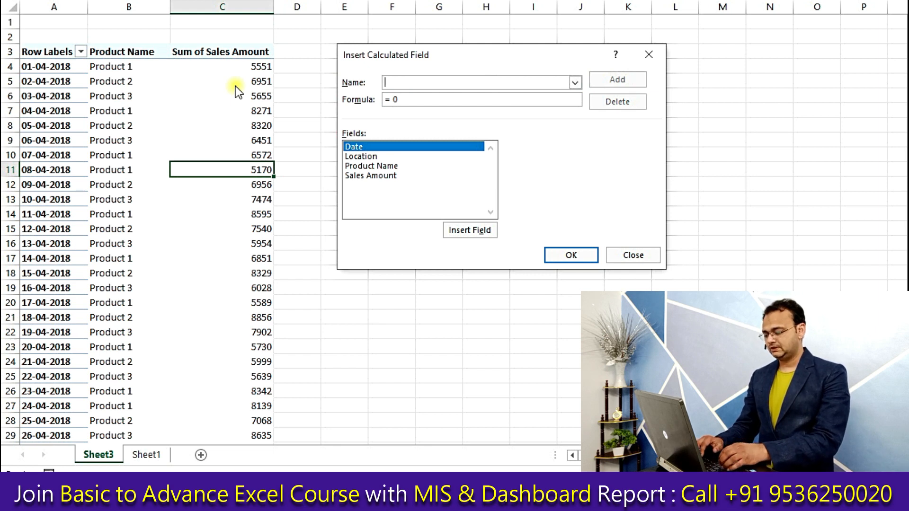
{"action": "type", "text": "GST @ 18%"}
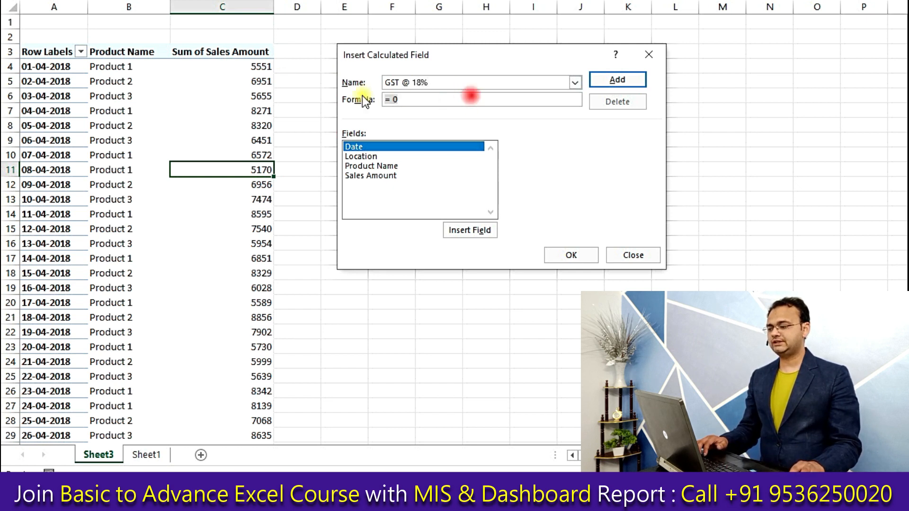
Set the GST @ 18% field's formula to = ('Sales Amount'/118)*18 and add the calculated field to the PivotTable
{"action": "key", "text": "BackSpace"}
{"action": "key", "text": "BackSpace"}
{"action": "key", "text": "BackSpace"}
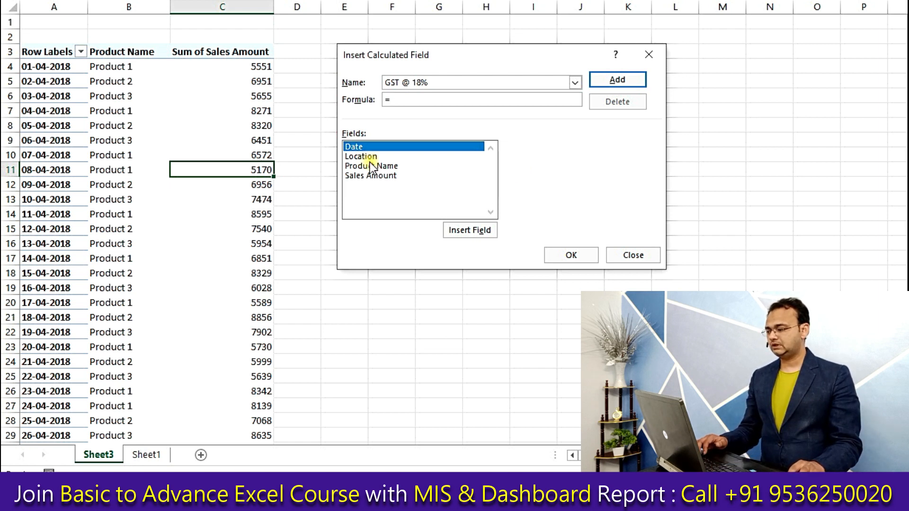
{"action": "double_click", "coordinate": [371, 178]}
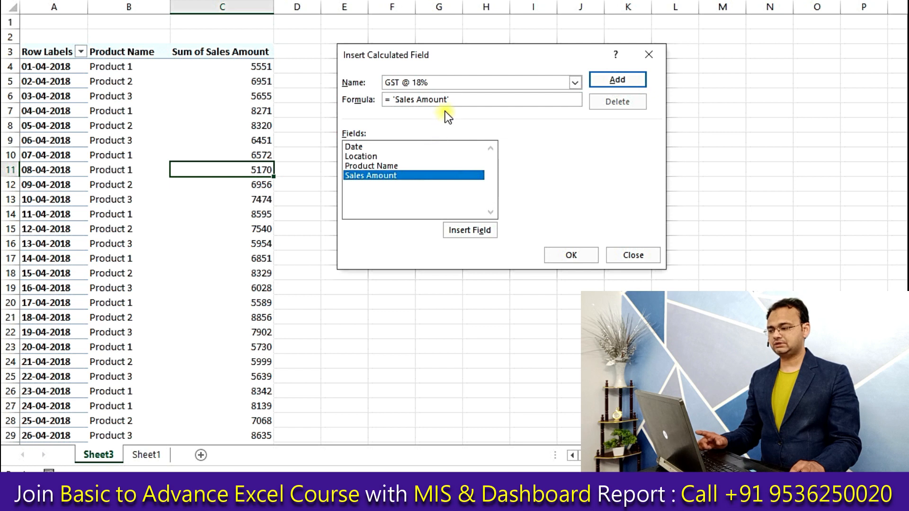
{"action": "type", "text": "/118)"}
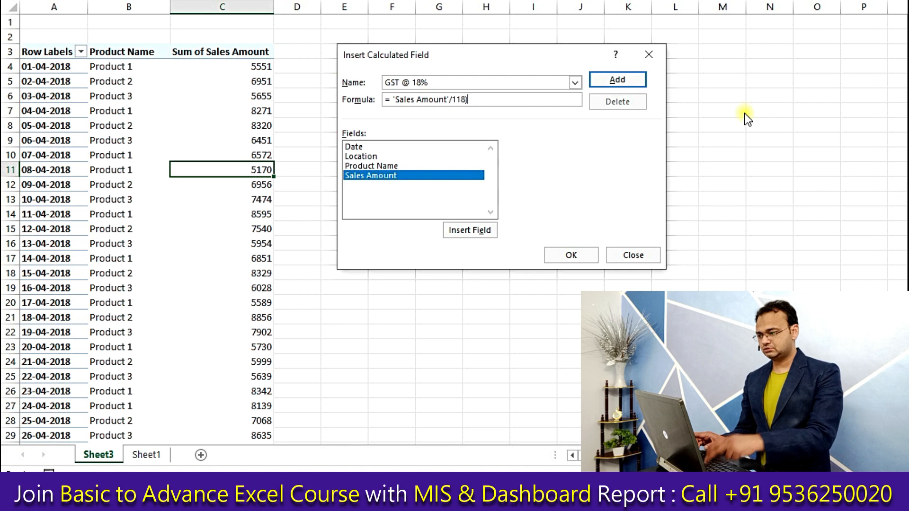
{"action": "left_click", "coordinate": [393, 100]}
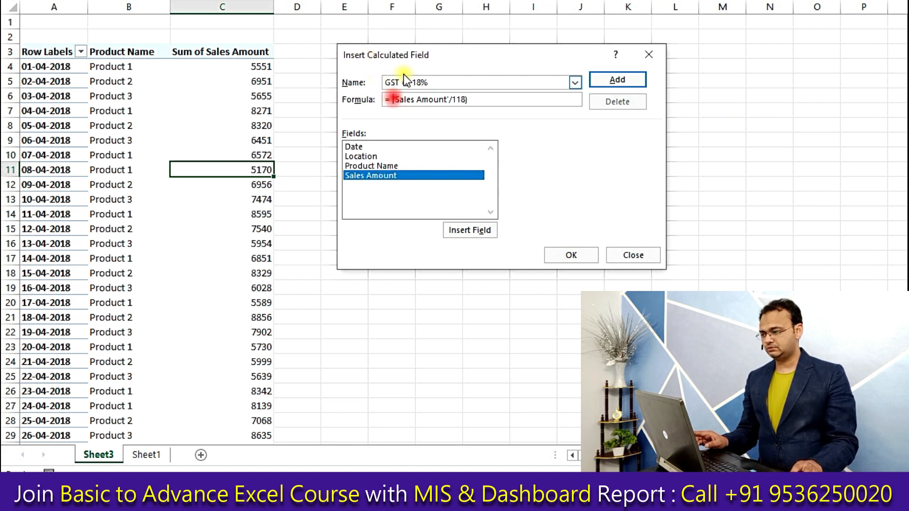
{"action": "type", "text": "("}
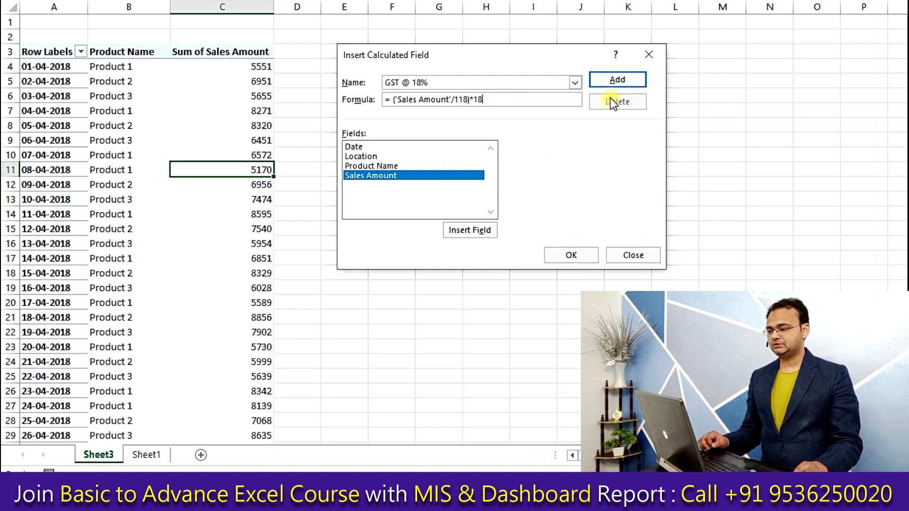
{"action": "left_click", "coordinate": [618, 79]}
{"action": "left_click", "coordinate": [369, 185]}
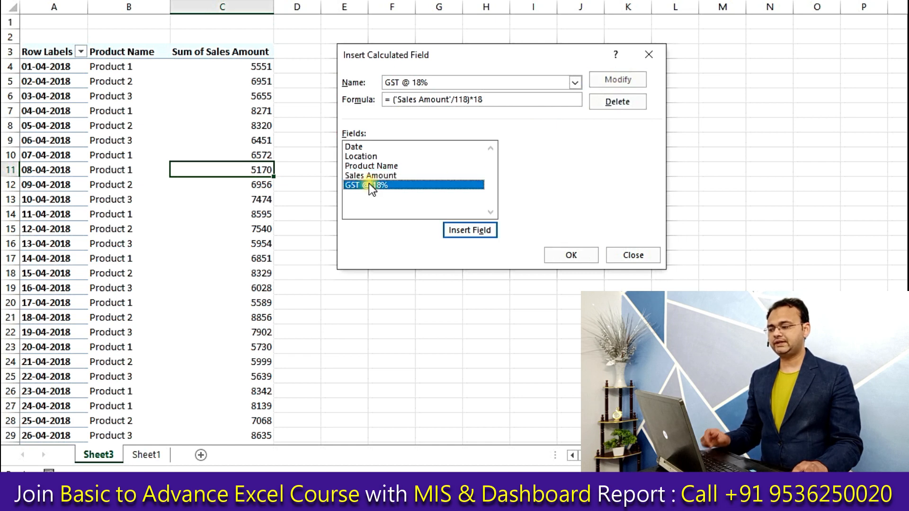
{"action": "left_click", "coordinate": [567, 256]}
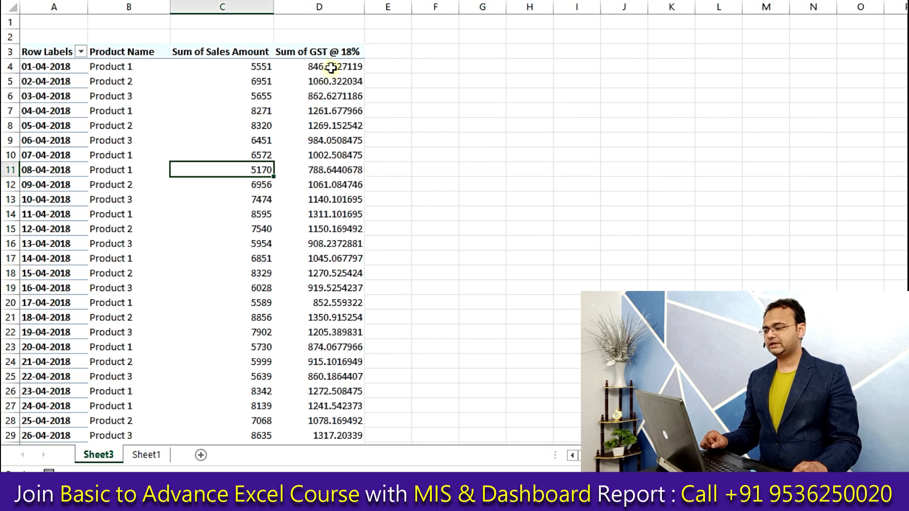
Format the Sum of GST @ 18% column in comma style with no decimal places
{"action": "left_click_drag", "start_coordinate": [332, 67], "coordinate": [344, 336]}
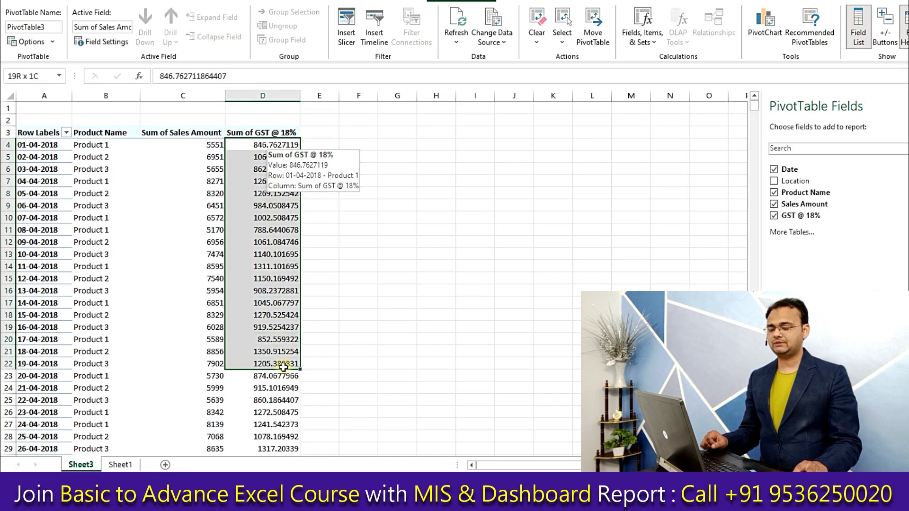
{"action": "left_click_drag", "start_coordinate": [284, 367], "coordinate": [283, 369]}
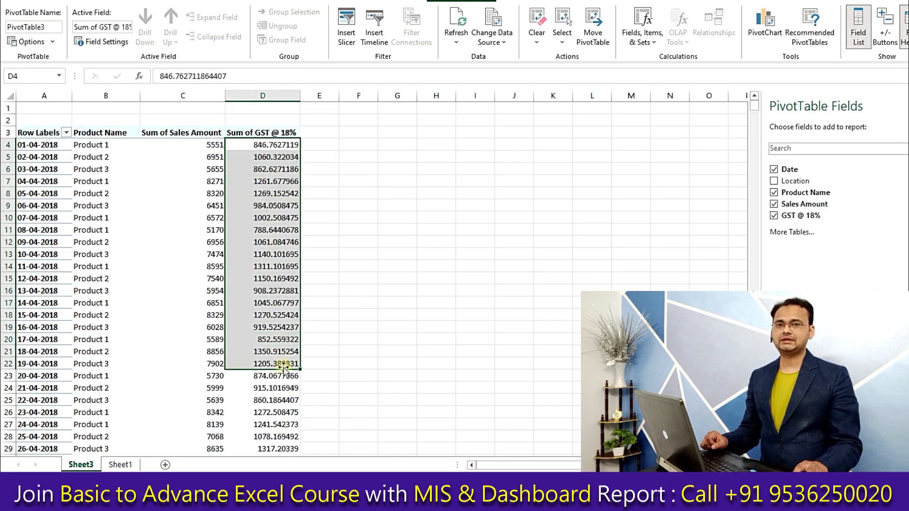
{"action": "left_click", "coordinate": [281, 97]}
{"action": "left_click", "coordinate": [462, 37]}
{"action": "left_click", "coordinate": [495, 37]}
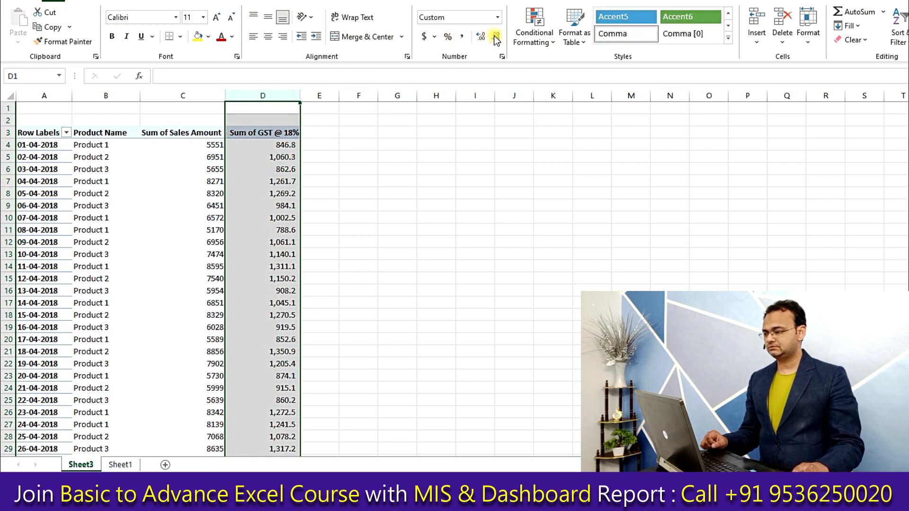
{"action": "left_click", "coordinate": [493, 38]}
{"action": "left_click", "coordinate": [316, 181]}
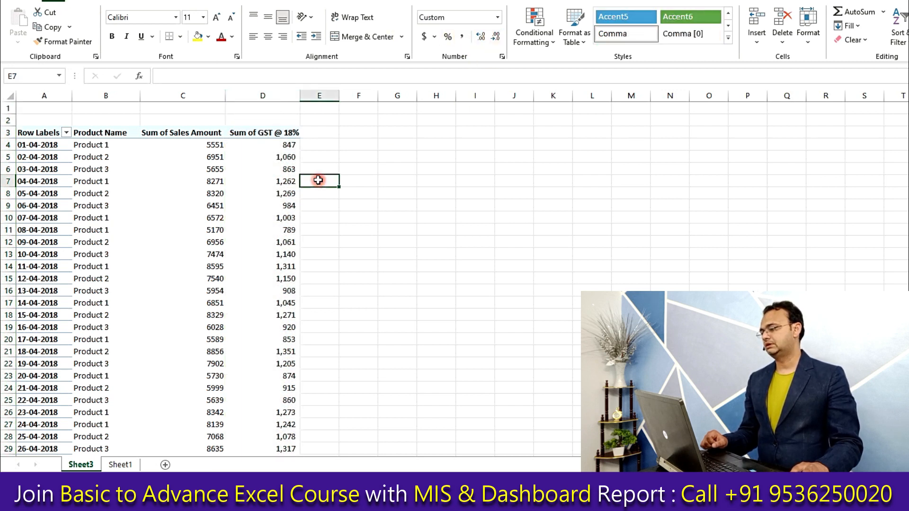
{"action": "left_click", "coordinate": [289, 143]}
{"action": "key", "text": "Left"}
{"action": "key", "text": "Down"}
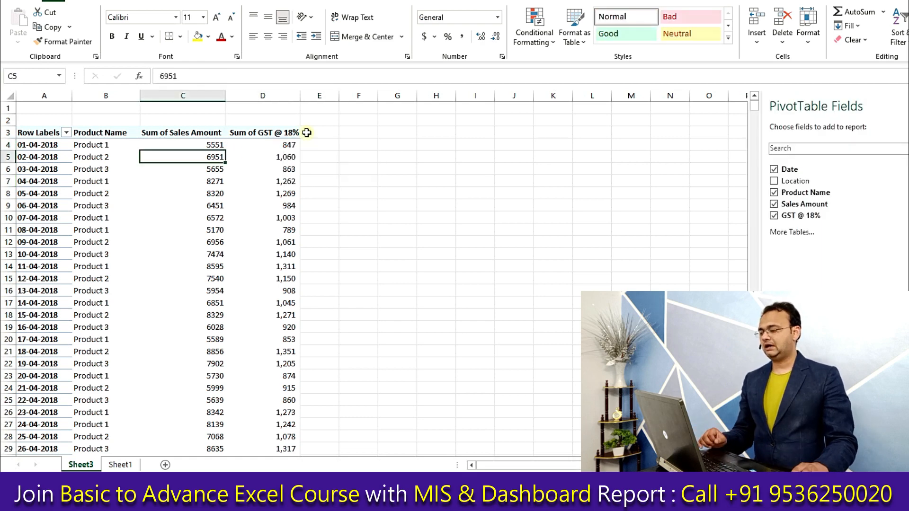
{"action": "left_click", "coordinate": [307, 133]}
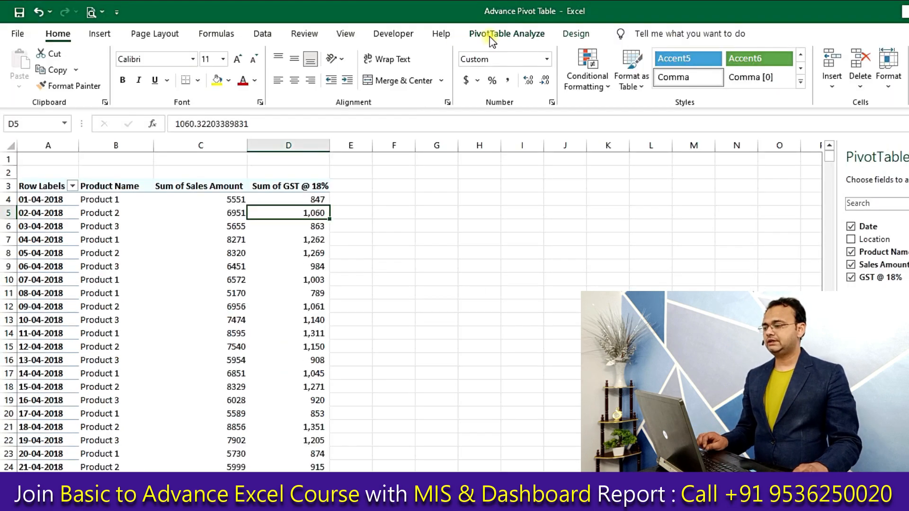
Start a new calculated field for the PivotTable and name it "Basic Amount"
{"action": "left_click", "coordinate": [490, 37]}
{"action": "left_click", "coordinate": [729, 87]}
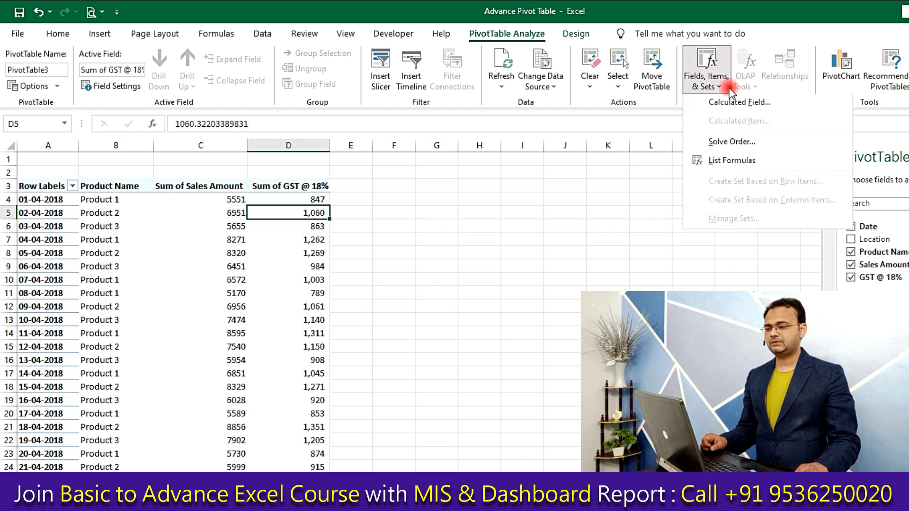
{"action": "left_click", "coordinate": [737, 106]}
{"action": "left_click_drag", "start_coordinate": [412, 186], "coordinate": [557, 180]}
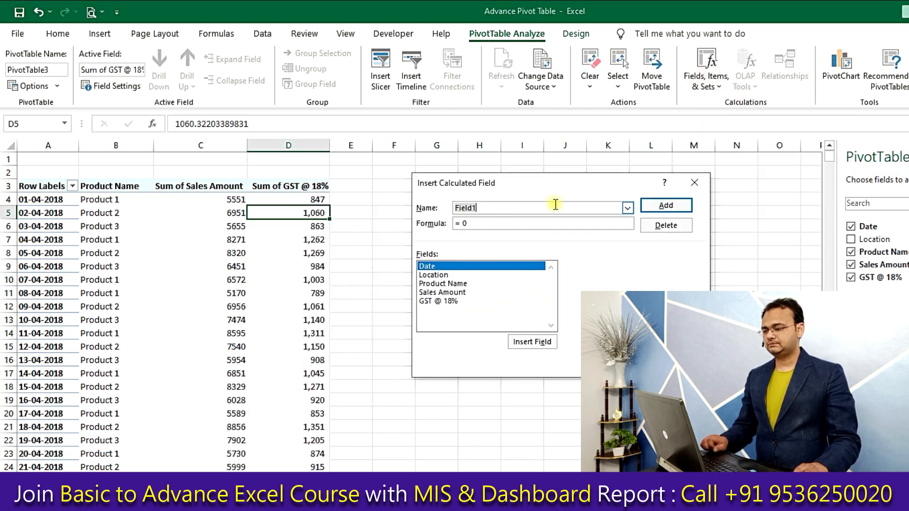
{"action": "type", "text": "Basic Amount"}
Set the Basic Amount field's formula to = 'Sales Amount'- 'GST @ 18%' and add the calculated field to the PivotTable
{"action": "left_click", "coordinate": [592, 226]}
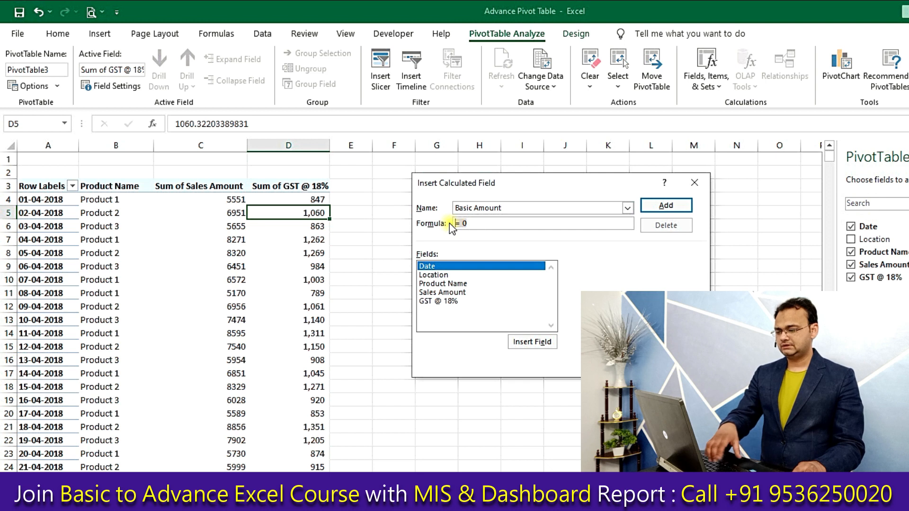
{"action": "key", "text": "BackSpace"}
{"action": "key", "text": "BackSpace"}
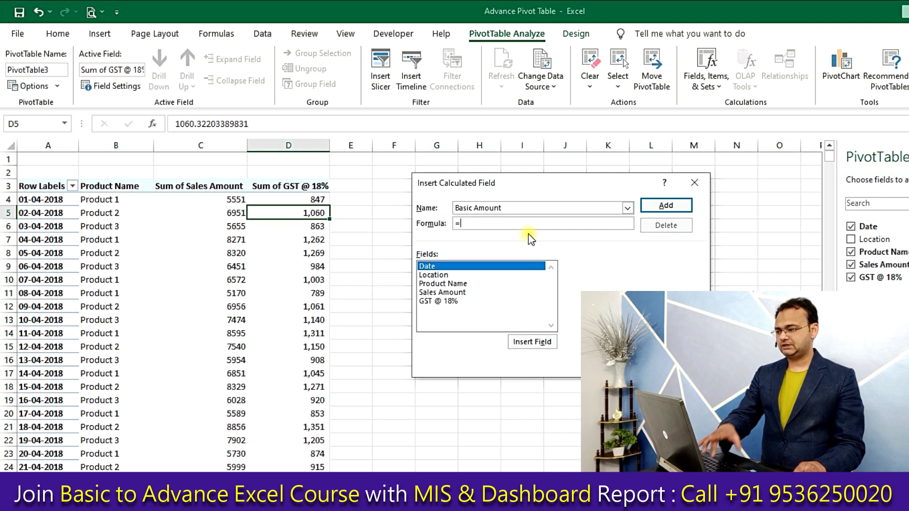
{"action": "double_click", "coordinate": [454, 293]}
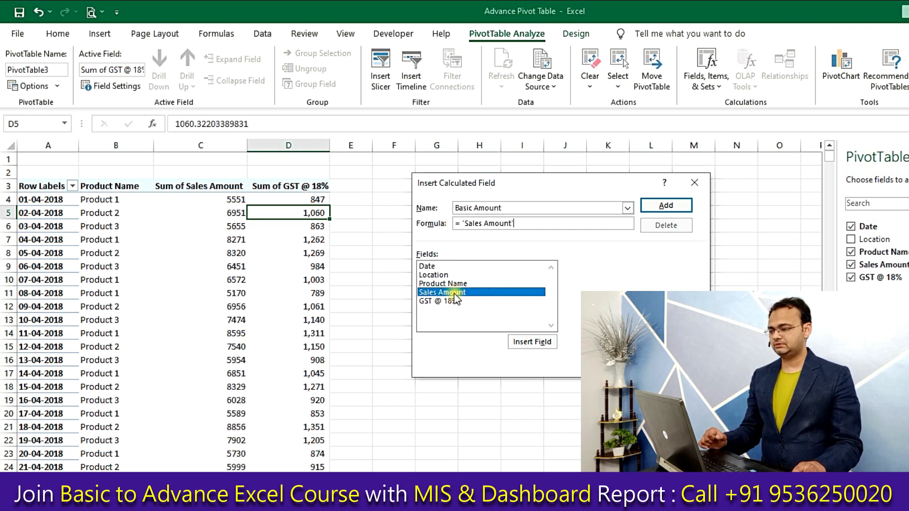
{"action": "type", "text": "-"}
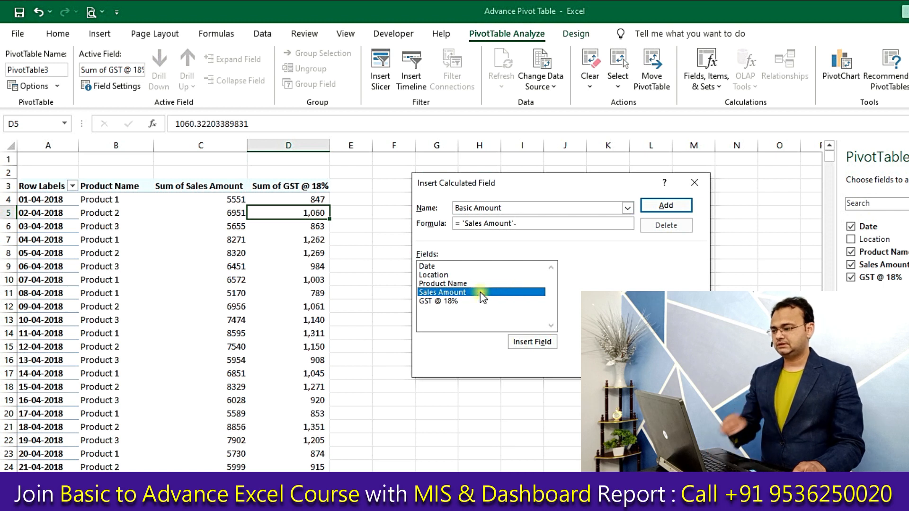
{"action": "double_click", "coordinate": [457, 303]}
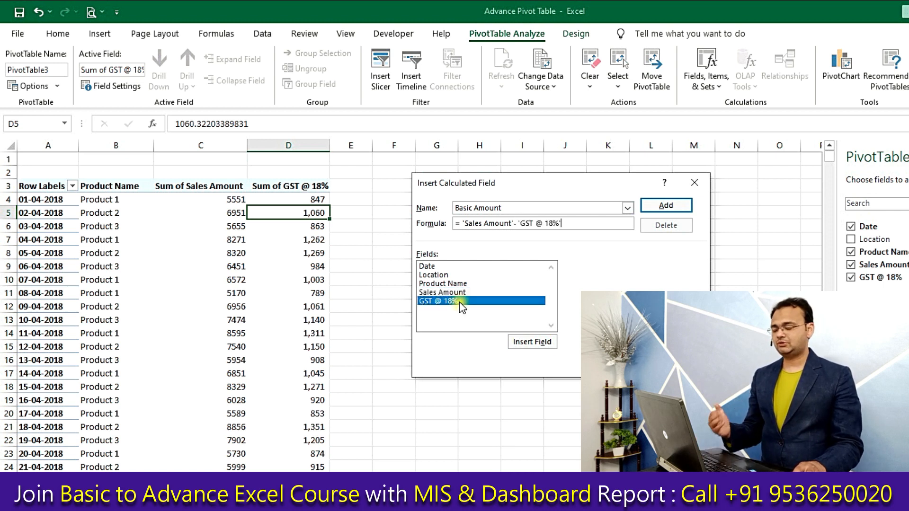
{"action": "left_click", "coordinate": [667, 206]}
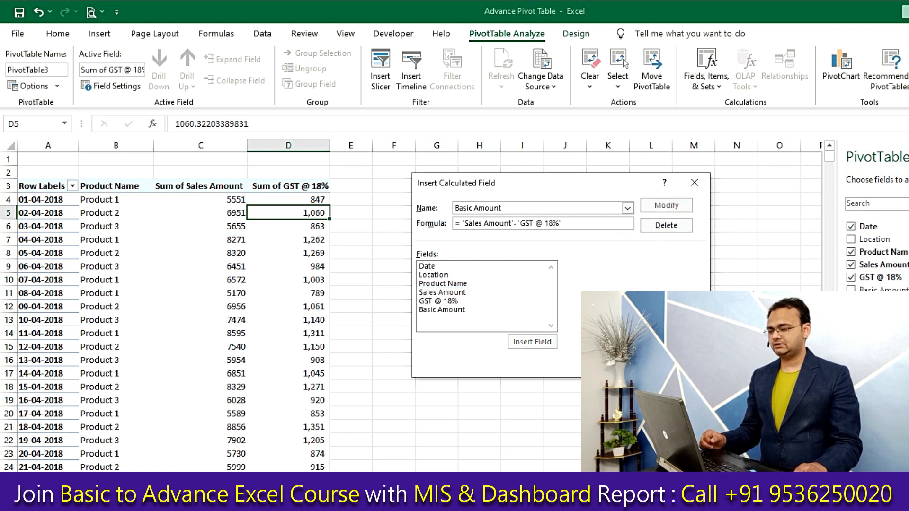
{"action": "key", "text": "Return"}
Format the Sum of Basic Amount column in comma style with no decimal places
{"action": "left_click", "coordinate": [422, 266]}
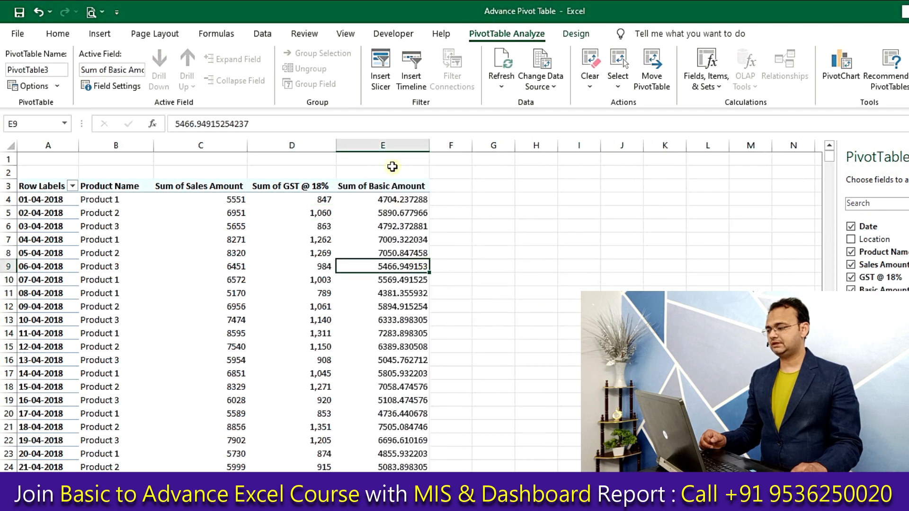
{"action": "left_click", "coordinate": [392, 147]}
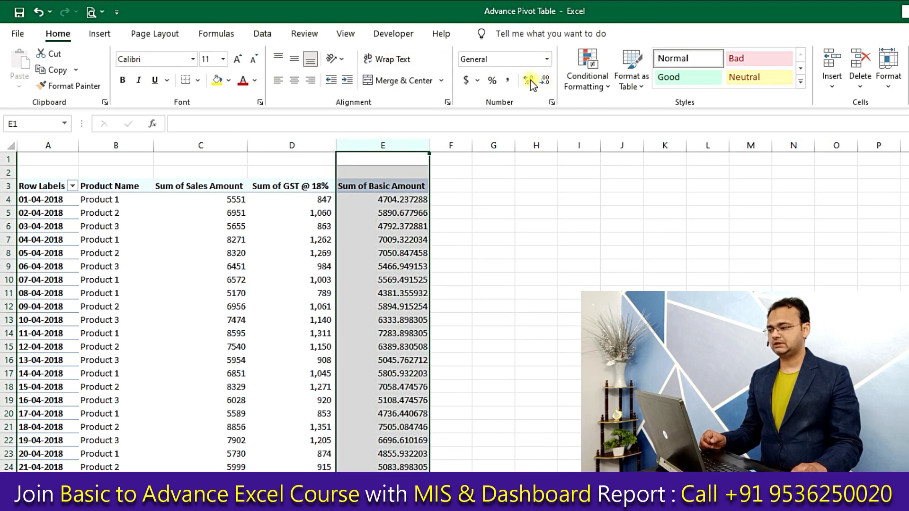
{"action": "left_click", "coordinate": [510, 80]}
{"action": "left_click", "coordinate": [545, 81]}
{"action": "left_click", "coordinate": [545, 80]}
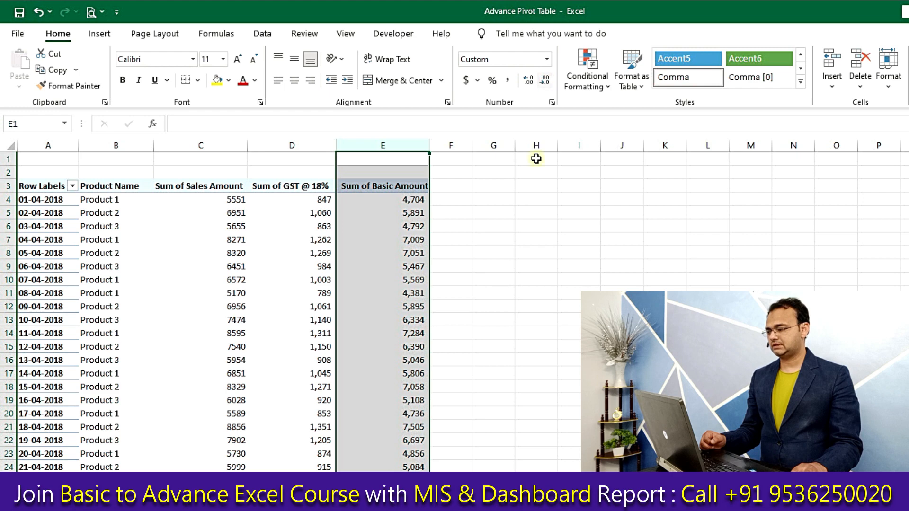
{"action": "left_click", "coordinate": [494, 292]}
Compare the Sum of Basic Amount, Sum of GST @ 18% and Sum of Sales Amount columns in the PivotTable
{"action": "left_click", "coordinate": [385, 233]}
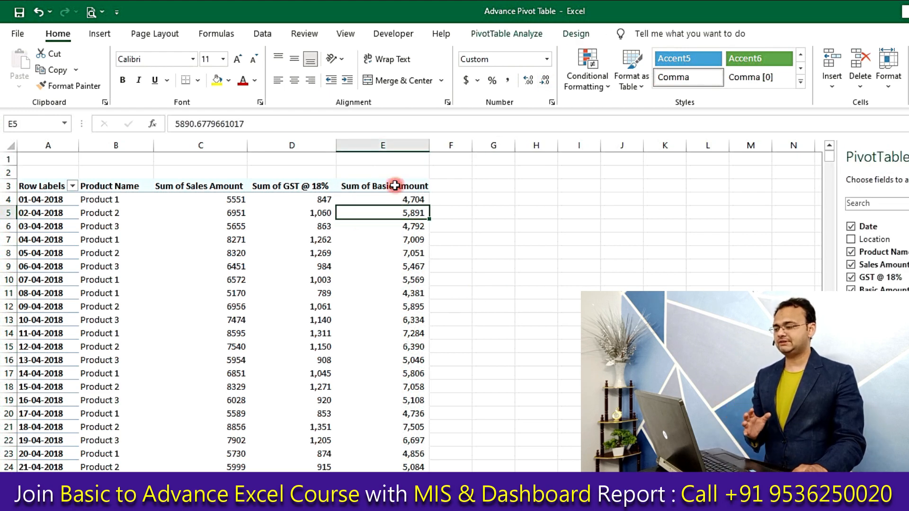
{"action": "left_click_drag", "start_coordinate": [385, 187], "coordinate": [389, 267]}
{"action": "left_click_drag", "start_coordinate": [326, 189], "coordinate": [348, 254]}
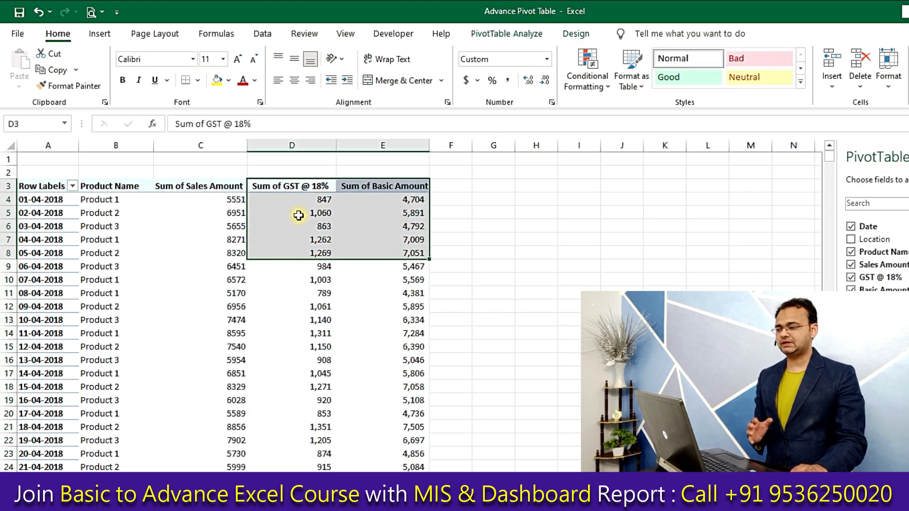
{"action": "left_click", "coordinate": [225, 189]}
{"action": "left_click_drag", "start_coordinate": [226, 189], "coordinate": [234, 214]}
{"action": "left_click", "coordinate": [305, 239]}
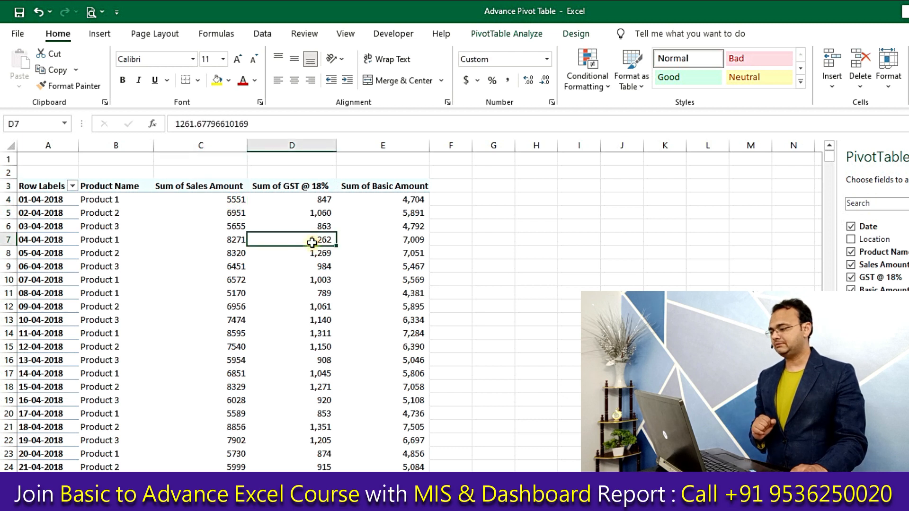
{"action": "left_click", "coordinate": [220, 187]}
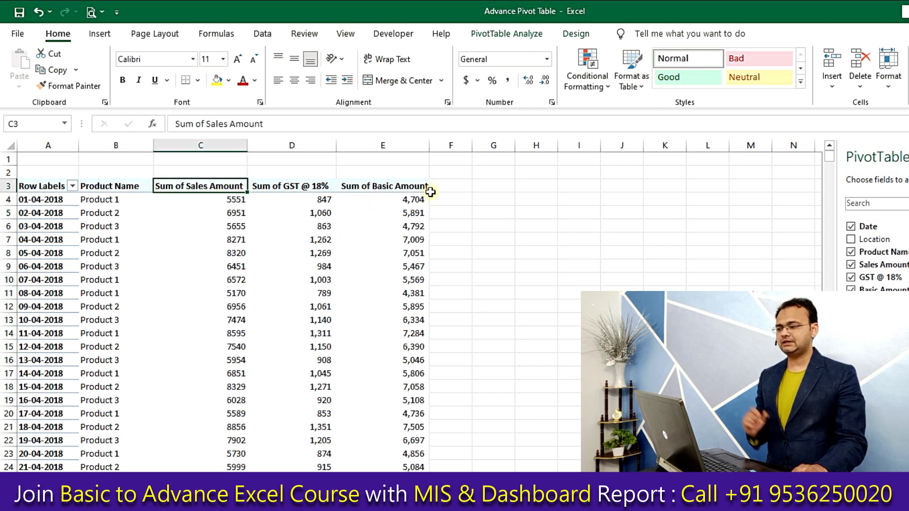
Reorder the PivotTable's value columns to Sum of Basic Amount, Sum of GST @ 18%, Sum of Sales Amount
{"action": "left_click", "coordinate": [388, 186]}
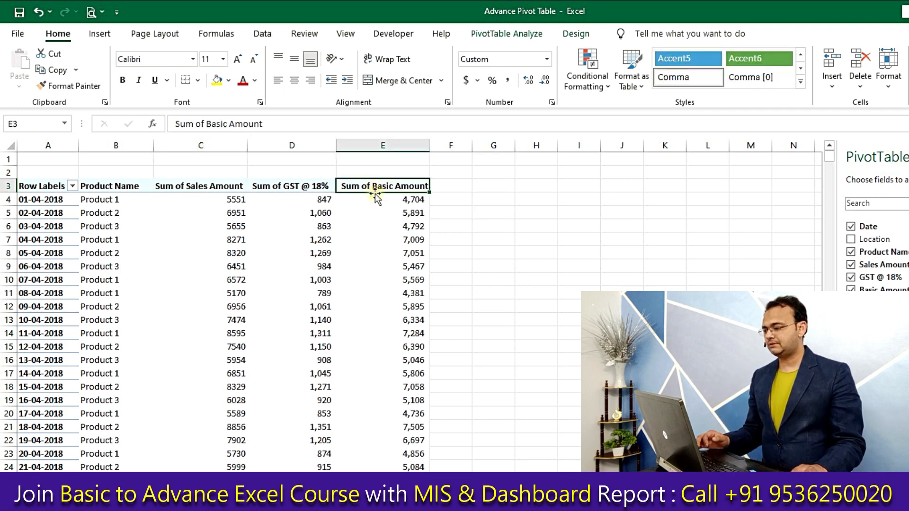
{"action": "left_click_drag", "start_coordinate": [371, 192], "coordinate": [173, 202]}
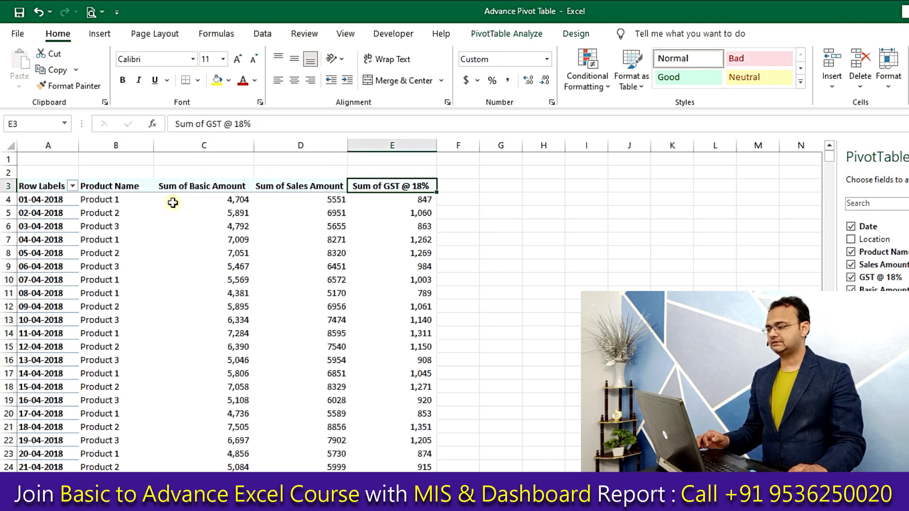
{"action": "left_click", "coordinate": [213, 187]}
{"action": "left_click", "coordinate": [397, 188]}
{"action": "left_click_drag", "start_coordinate": [401, 189], "coordinate": [266, 197]}
{"action": "left_click", "coordinate": [397, 182]}
{"action": "left_click", "coordinate": [416, 186]}
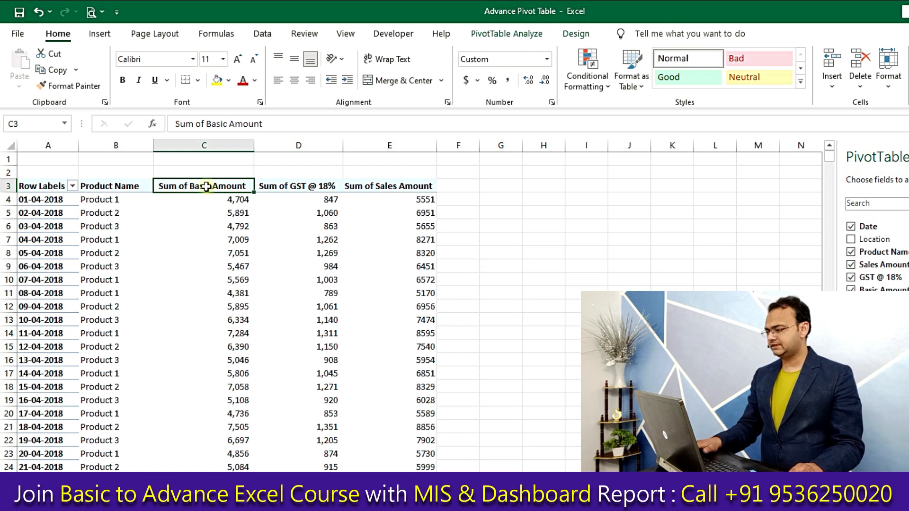
Try to rename the Sum of Basic Amount header as "Basic Amount" by removing its "Sum of" prefix
{"action": "key", "text": "F2"}
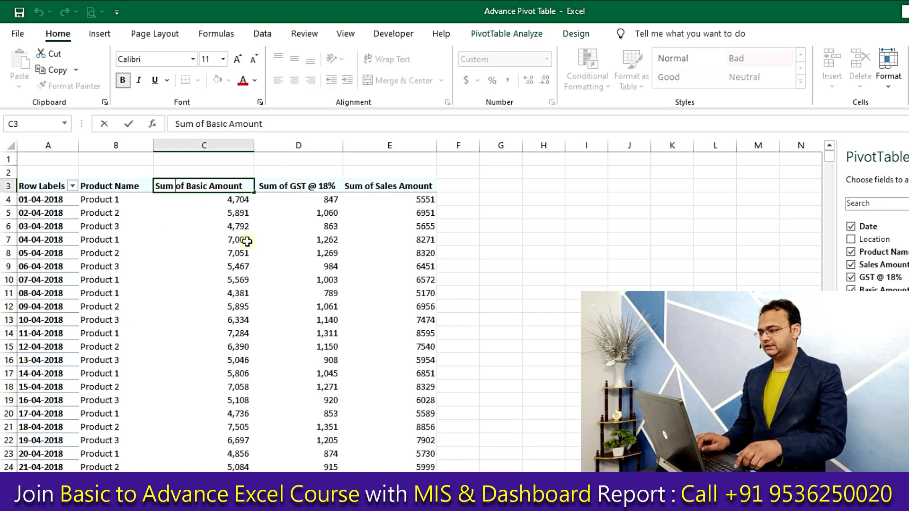
{"action": "key", "text": "Home"}
{"action": "key", "text": "Delete"}
{"action": "key", "text": "Delete"}
{"action": "key", "text": "Delete"}
{"action": "key", "text": "Delete"}
{"action": "key", "text": "Delete"}
{"action": "key", "text": "Delete"}
{"action": "key", "text": "Delete"}
{"action": "key", "text": "Return"}
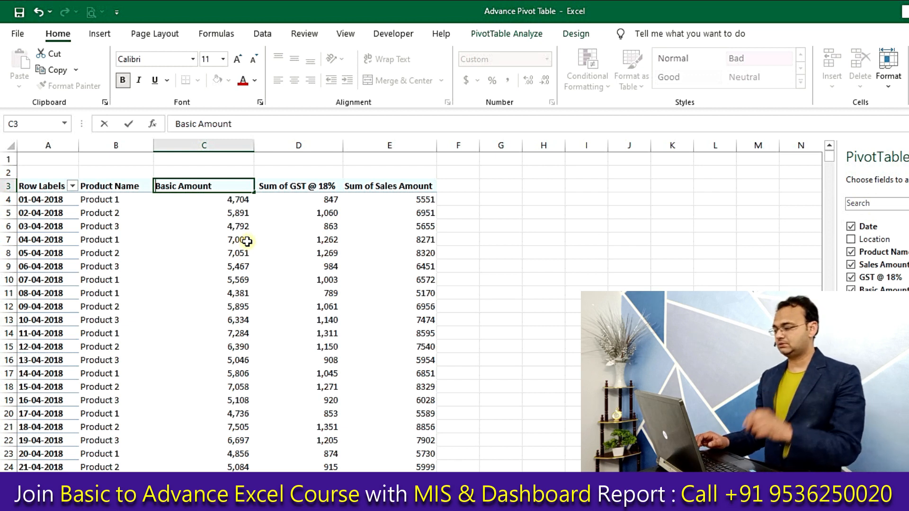
{"action": "key", "text": "Return"}
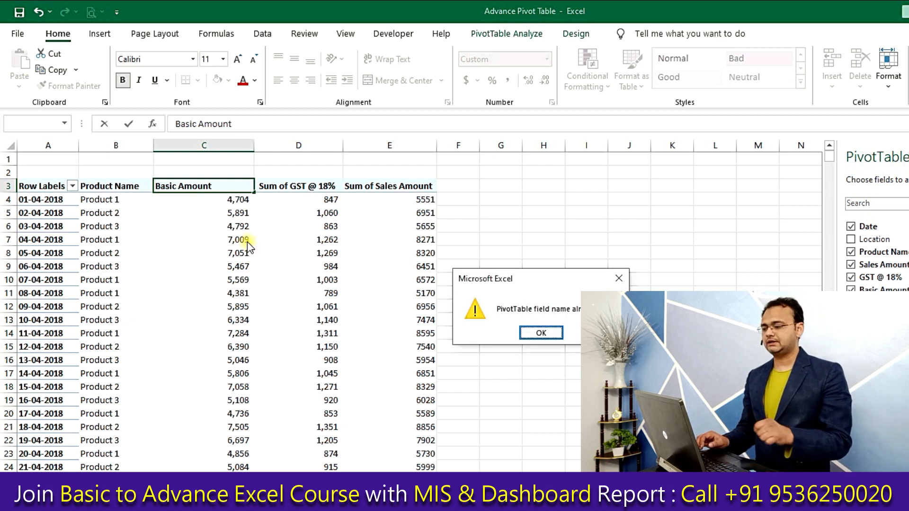
{"action": "left_click", "coordinate": [542, 333]}
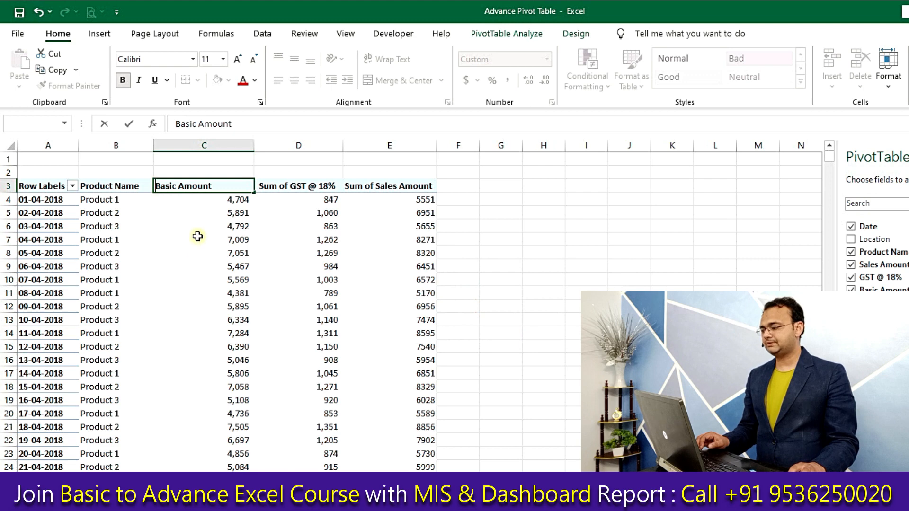
Replace the space in the first value column's header with an underscore, naming it "Basic_Amount"
{"action": "double_click", "coordinate": [182, 187]}
{"action": "key", "text": "BackSpace"}
{"action": "type", "text": "-"}
{"action": "key", "text": "BackSpace"}
{"action": "type", "text": "_"}
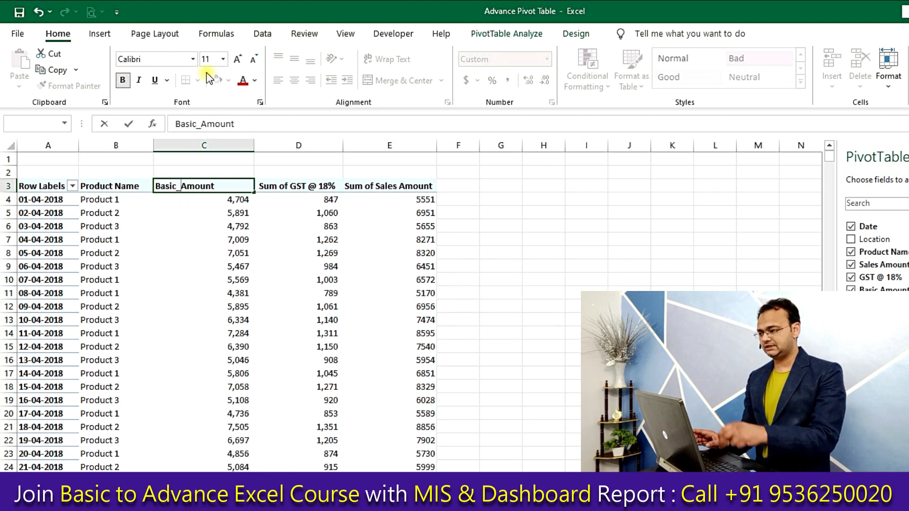
{"action": "key", "text": "Return"}
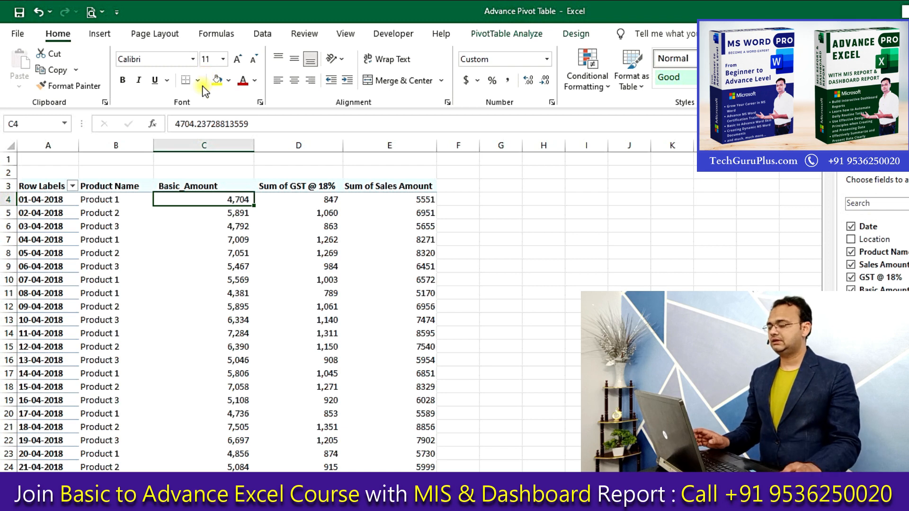
Rename the Sum of GST @ 18% header as "GST@ 18%"
{"action": "left_click", "coordinate": [273, 187]}
{"action": "key", "text": "F2"}
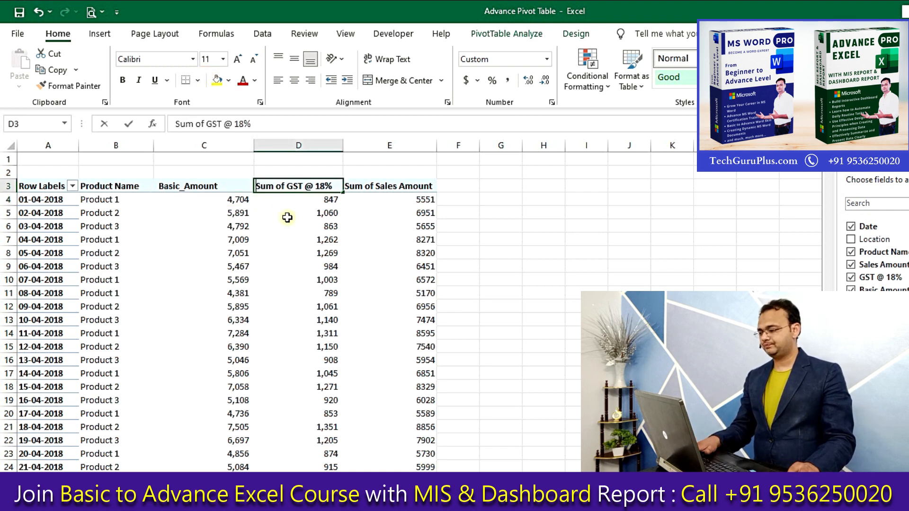
{"action": "left_click_drag", "start_coordinate": [286, 186], "coordinate": [188, 178]}
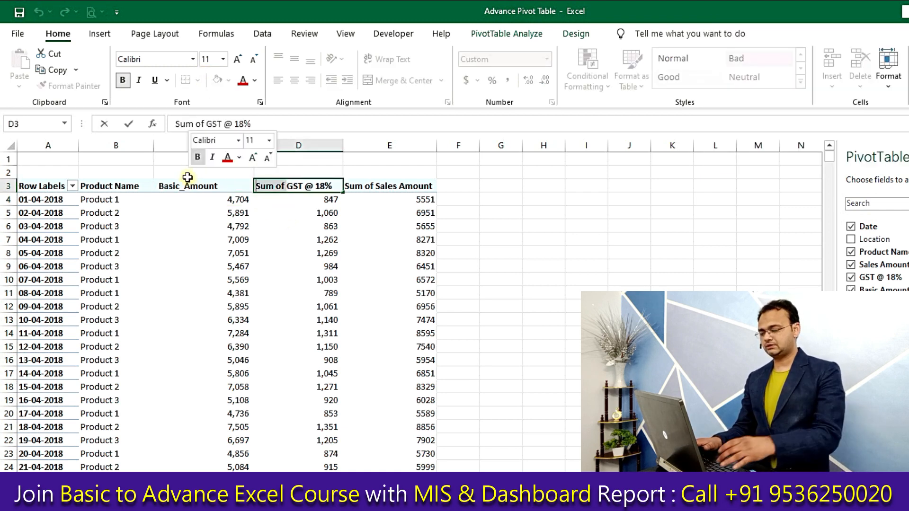
{"action": "key", "text": "BackSpace"}
{"action": "key", "text": "Return"}
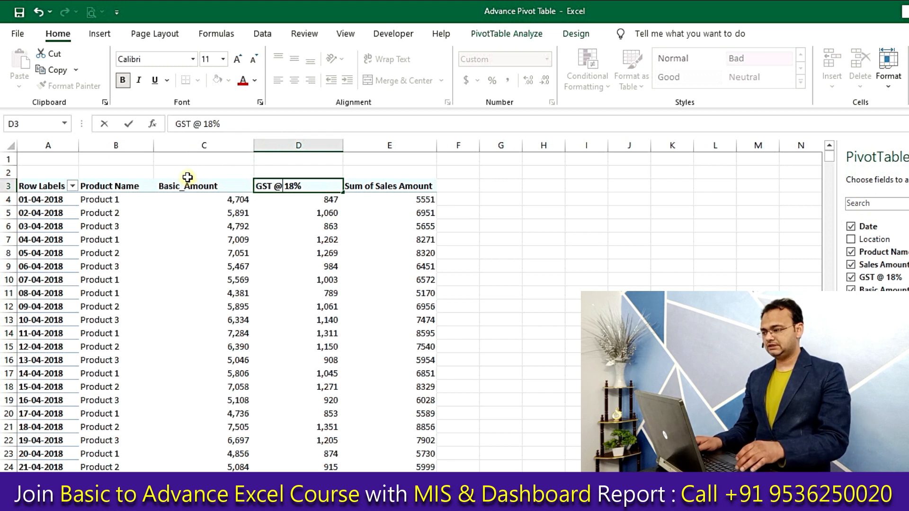
{"action": "key", "text": "BackSpace"}
{"action": "key", "text": "Return"}
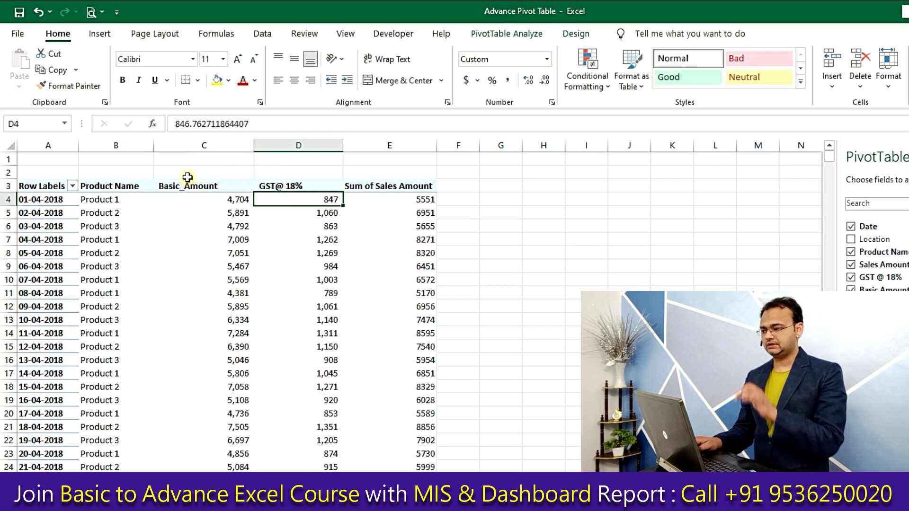
Rename the Sum of Sales Amount header as "Sales_Amount"
{"action": "key", "text": "Up"}
{"action": "key", "text": "Right"}
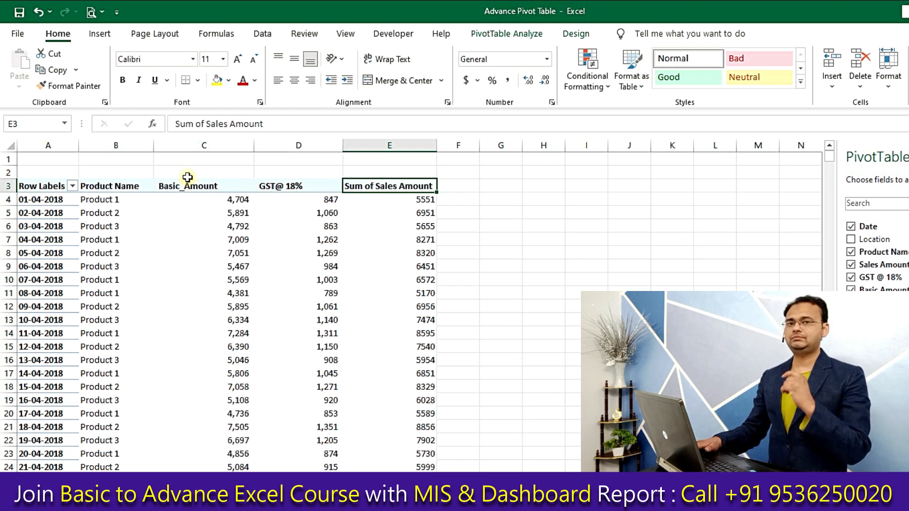
{"action": "key", "text": "F2"}
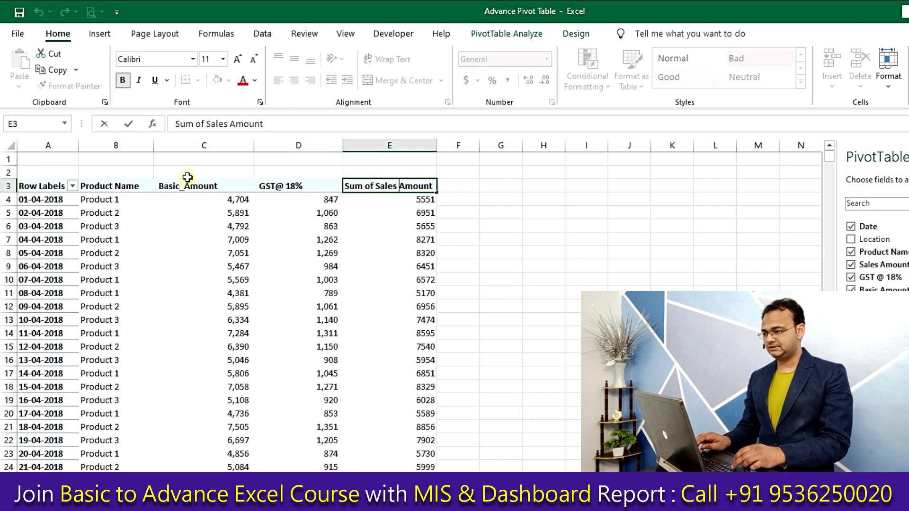
{"action": "key", "text": "Home"}
{"action": "key", "text": "Delete"}
{"action": "key", "text": "Delete"}
{"action": "key", "text": "Delete"}
{"action": "key", "text": "Delete"}
{"action": "key", "text": "Delete"}
{"action": "key", "text": "Delete"}
{"action": "key", "text": "Delete"}
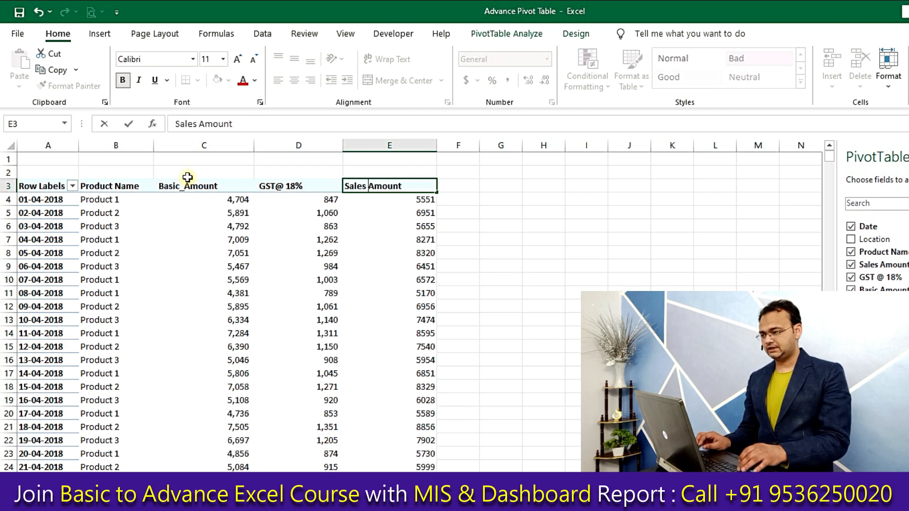
{"action": "key", "text": "Delete"}
{"action": "type", "text": "_"}
{"action": "key", "text": "Return"}
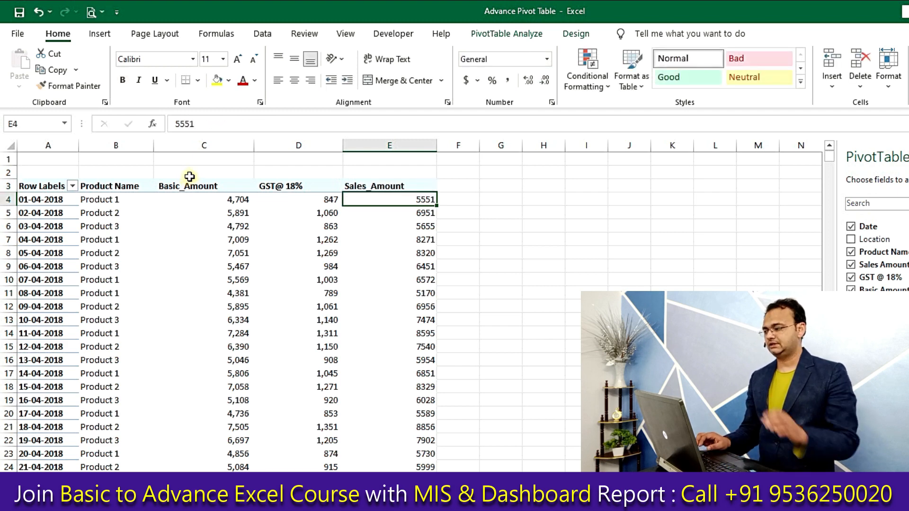
Review the Basic_Amount, GST@ 18% and Sales_Amount columns, and go to the sheet with the source sales data
{"action": "left_click", "coordinate": [241, 145]}
{"action": "left_click", "coordinate": [296, 146]}
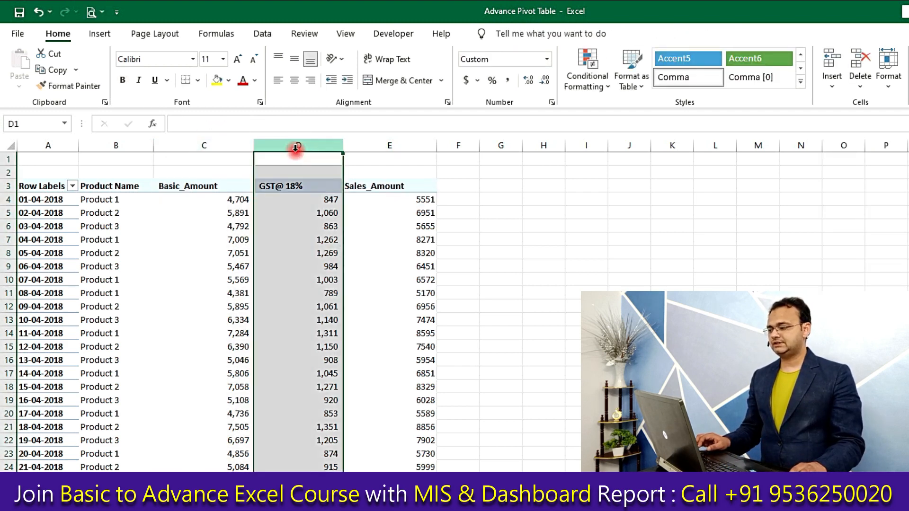
{"action": "left_click", "coordinate": [373, 146]}
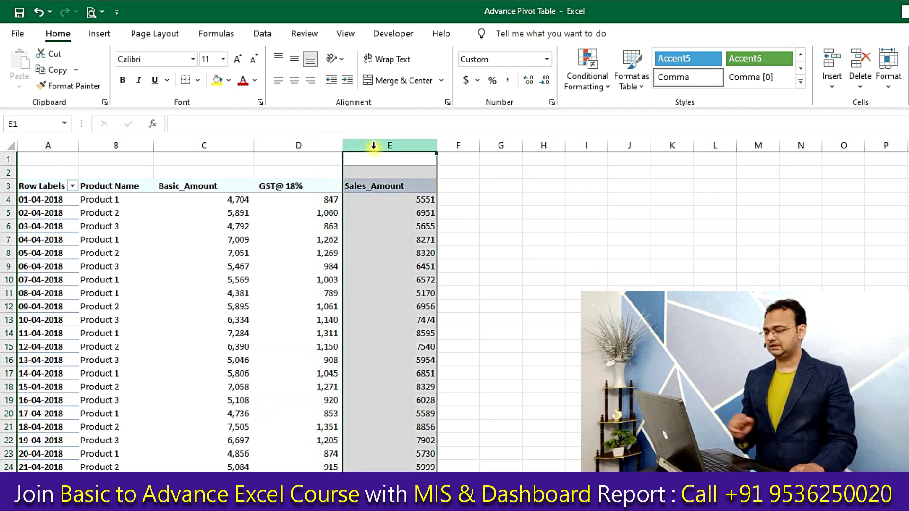
{"action": "left_click", "coordinate": [97, 490]}
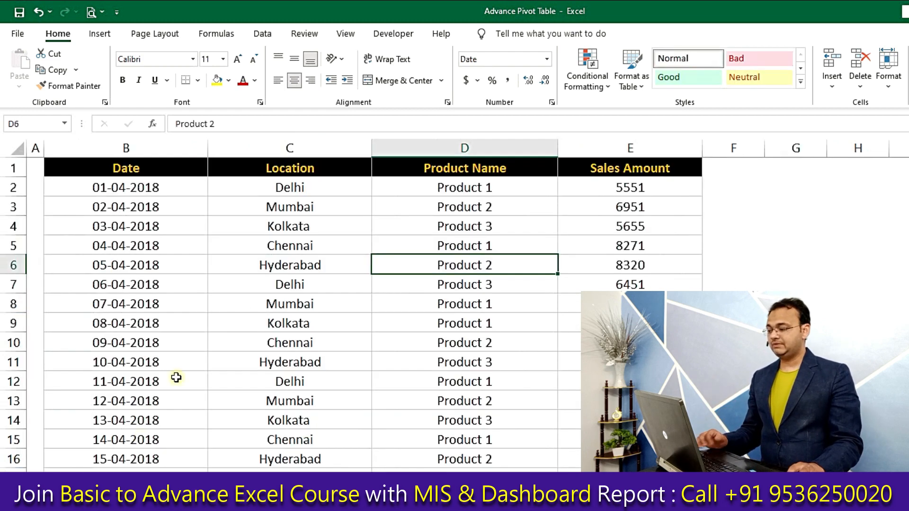
Compare the PivotTable's Basic_Amount and GST@ 18% columns with the source sales data on the other sheet
{"action": "left_click", "coordinate": [325, 249]}
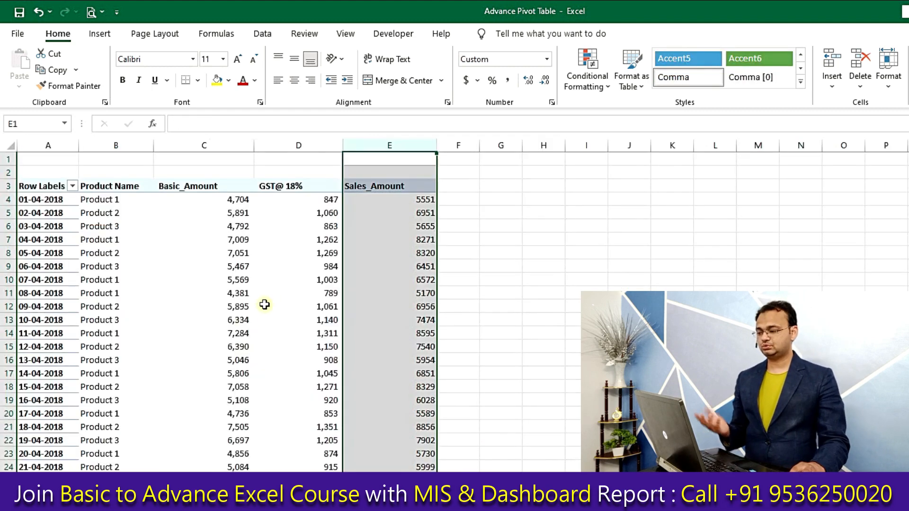
{"action": "left_click", "coordinate": [271, 297]}
{"action": "left_click", "coordinate": [297, 365]}
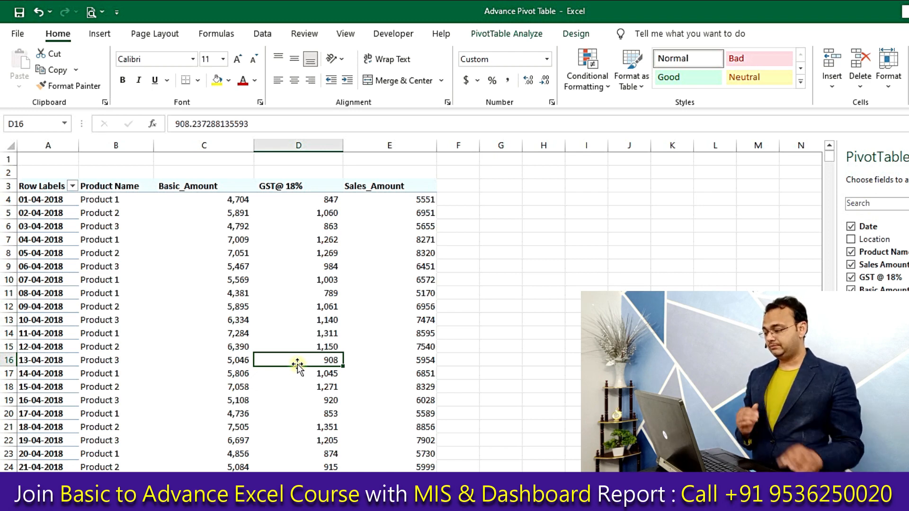
{"action": "left_click", "coordinate": [190, 507]}
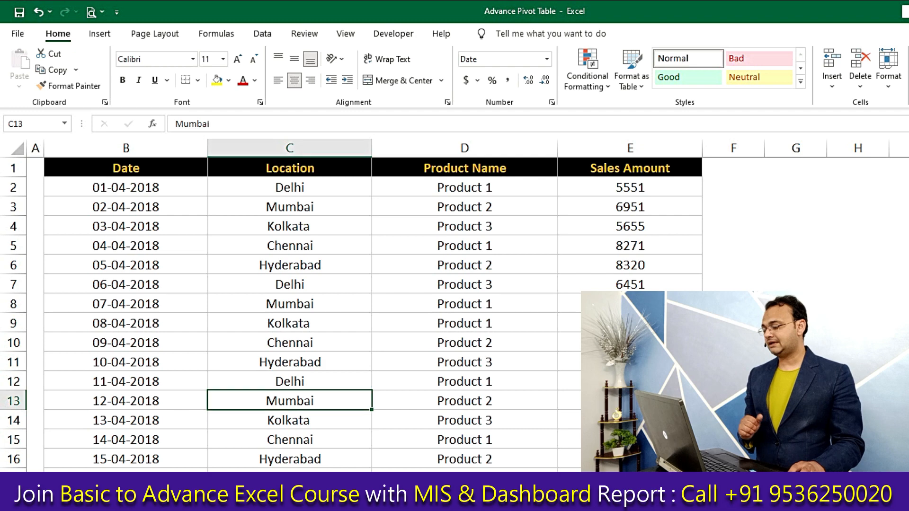
{"action": "left_click", "coordinate": [213, 503]}
{"action": "left_click", "coordinate": [242, 321]}
{"action": "left_click", "coordinate": [325, 238]}
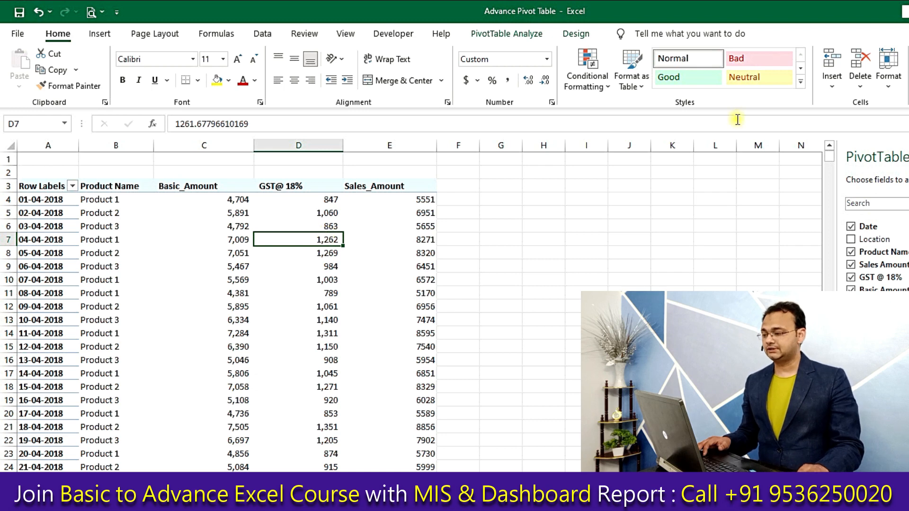
List the PivotTable's calculated field formulas on a new sheet
{"action": "left_click", "coordinate": [190, 251]}
{"action": "left_click", "coordinate": [512, 33]}
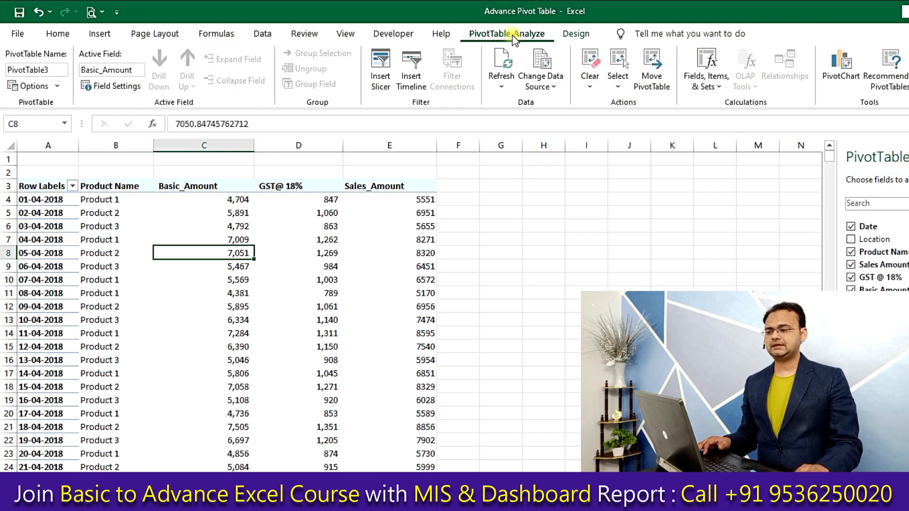
{"action": "left_click", "coordinate": [715, 87]}
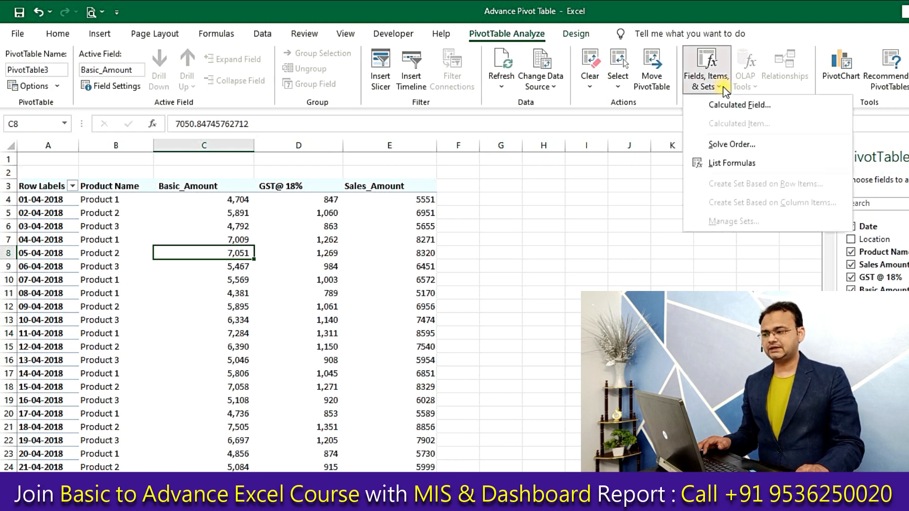
{"action": "left_click", "coordinate": [753, 164]}
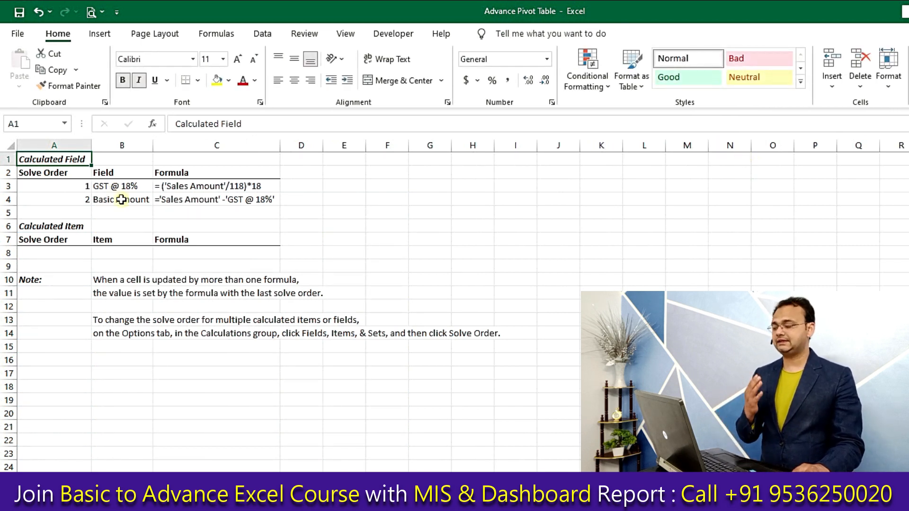
Examine the solve order, field names and formulas listed for GST @ 18% and Basic Amount
{"action": "left_click_drag", "start_coordinate": [79, 185], "coordinate": [132, 185]}
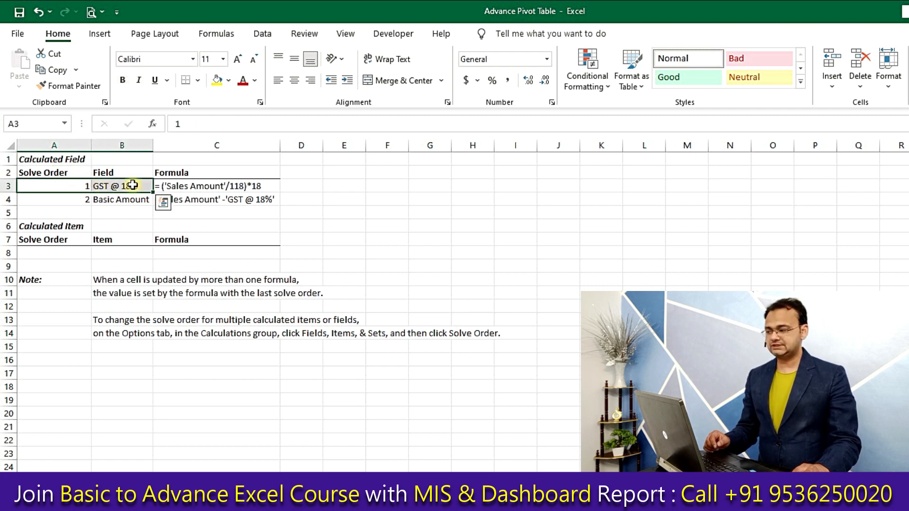
{"action": "left_click", "coordinate": [81, 198]}
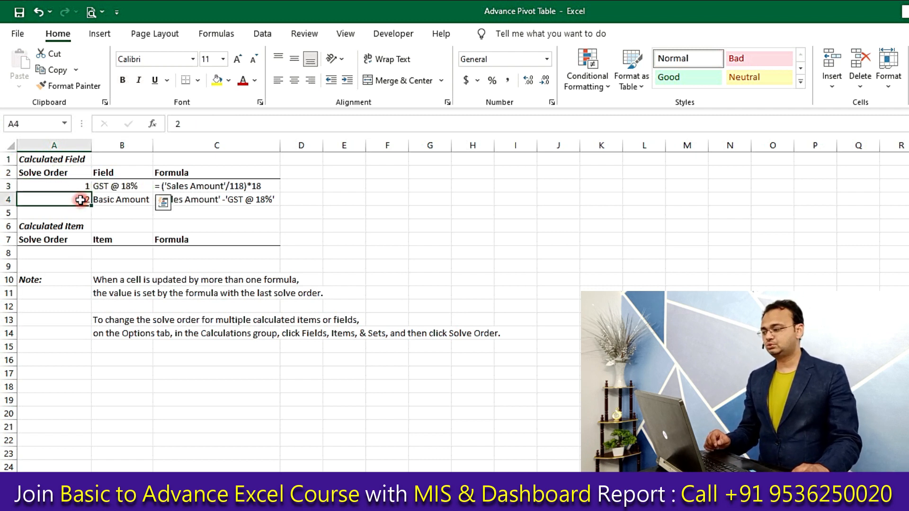
{"action": "left_click", "coordinate": [113, 199]}
{"action": "left_click", "coordinate": [134, 187]}
{"action": "left_click", "coordinate": [169, 188]}
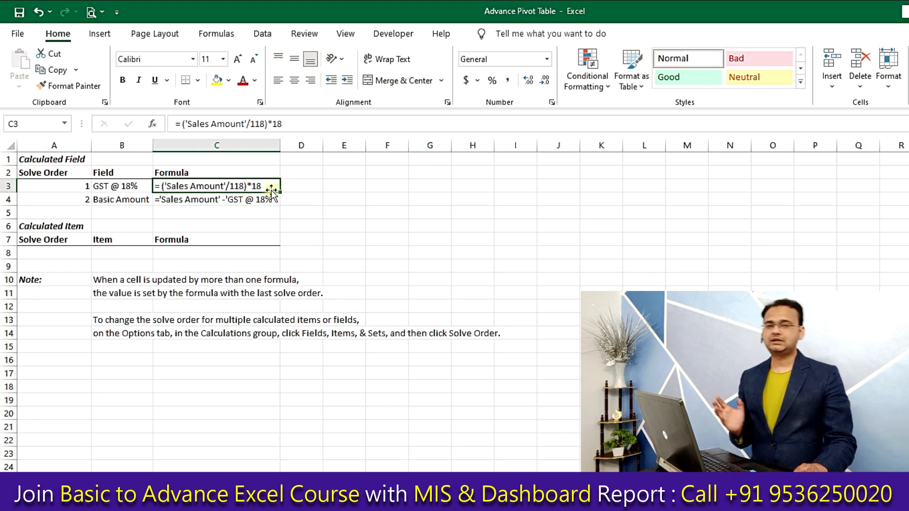
{"action": "left_click", "coordinate": [122, 186]}
{"action": "left_click", "coordinate": [128, 200]}
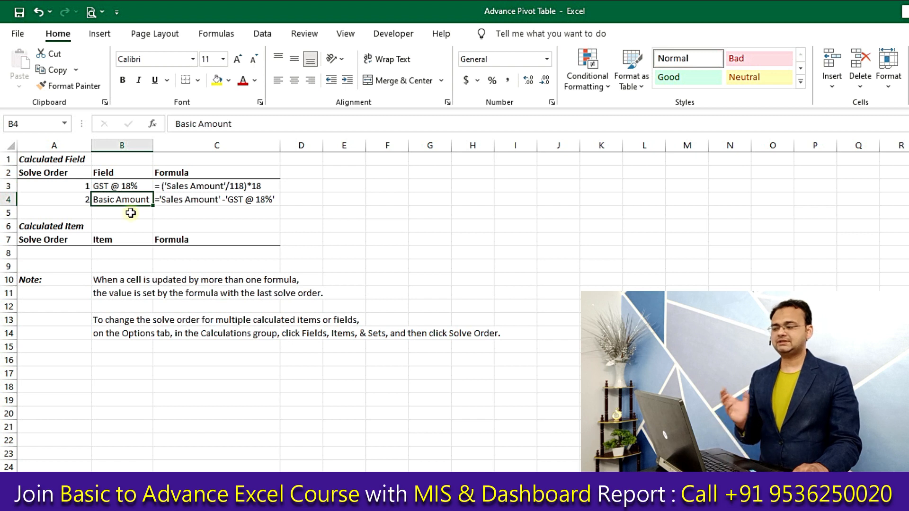
{"action": "left_click", "coordinate": [176, 199]}
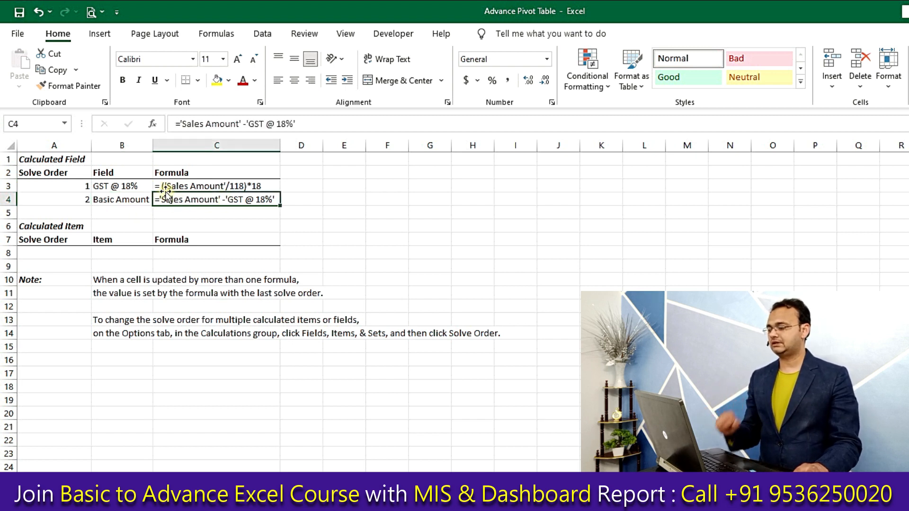
{"action": "left_click_drag", "start_coordinate": [73, 186], "coordinate": [172, 203]}
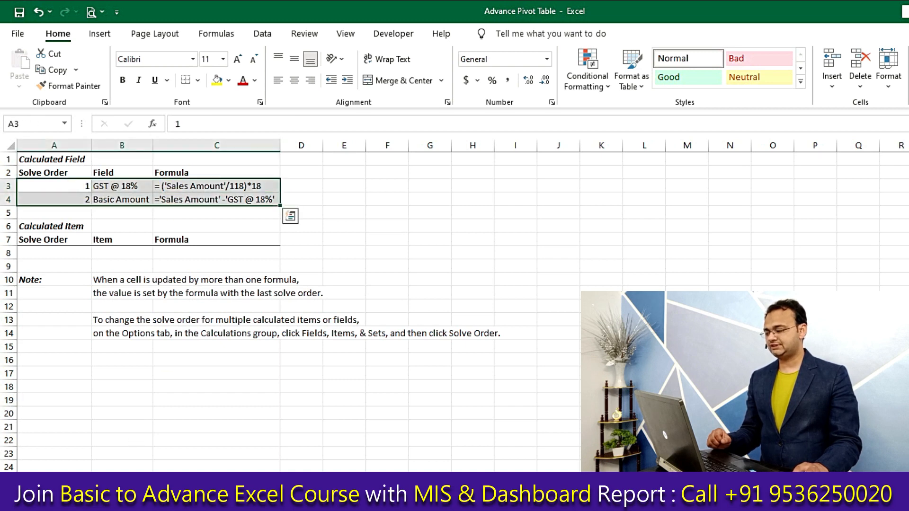
Compare the PivotTable's GST@ 18% column with the calculated field formulas on the list sheet
{"action": "left_click", "coordinate": [223, 483]}
{"action": "left_click", "coordinate": [283, 342]}
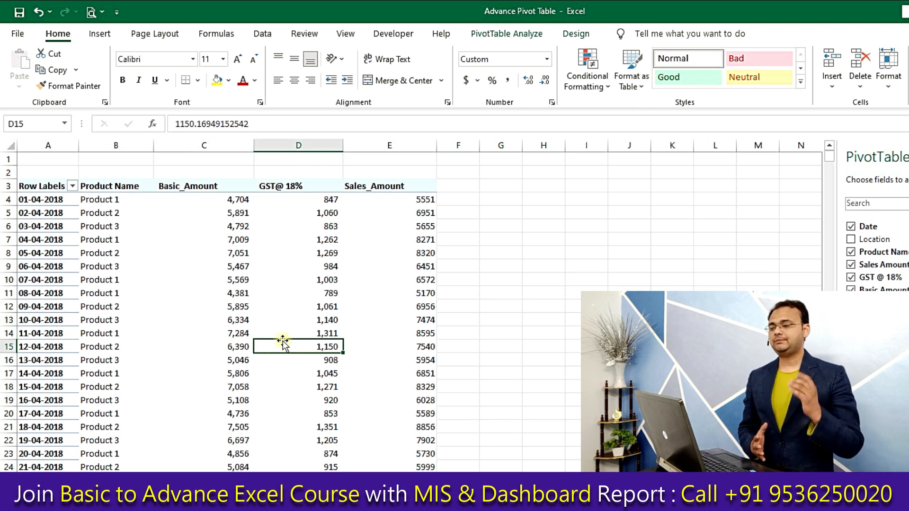
{"action": "left_click", "coordinate": [317, 288]}
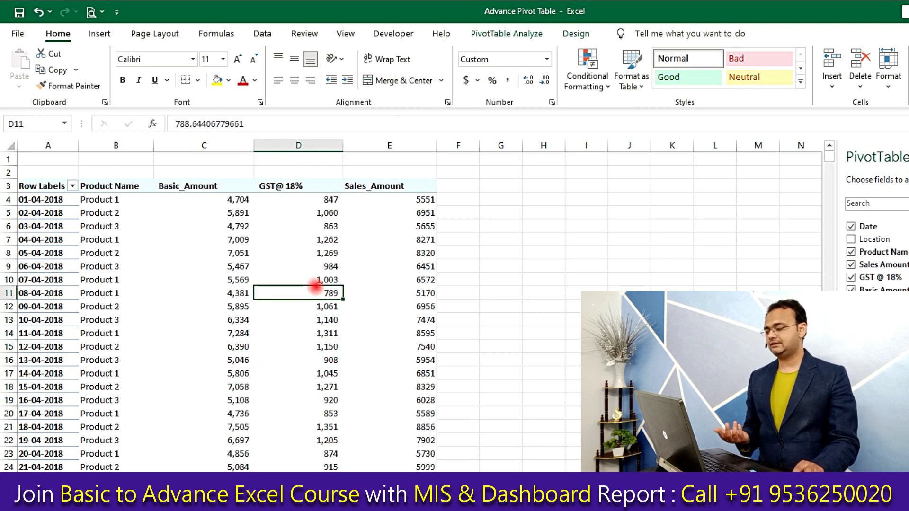
{"action": "left_click", "coordinate": [185, 482]}
{"action": "left_click_drag", "start_coordinate": [190, 199], "coordinate": [143, 186]}
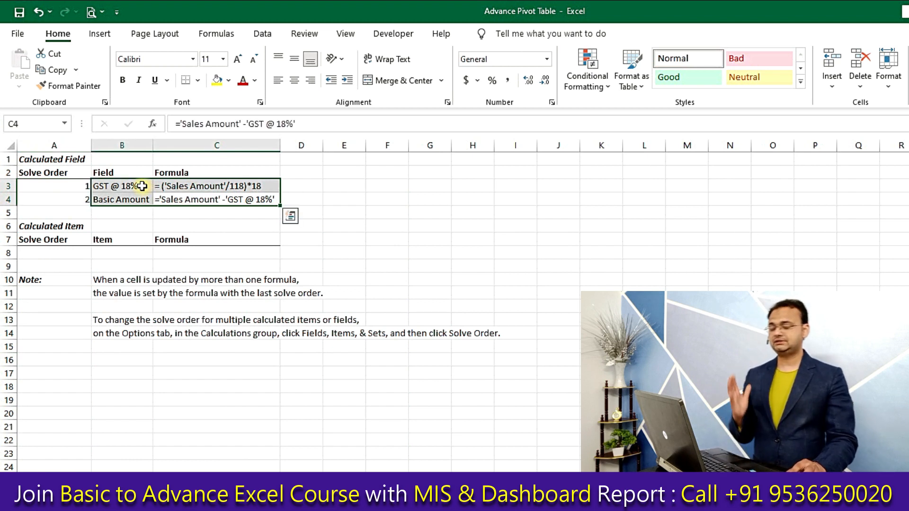
{"action": "left_click", "coordinate": [179, 236]}
Review the PivotTable's amount columns and the Location column in the source data on Sheet1, ending on the PivotTable sheet
{"action": "left_click", "coordinate": [227, 482]}
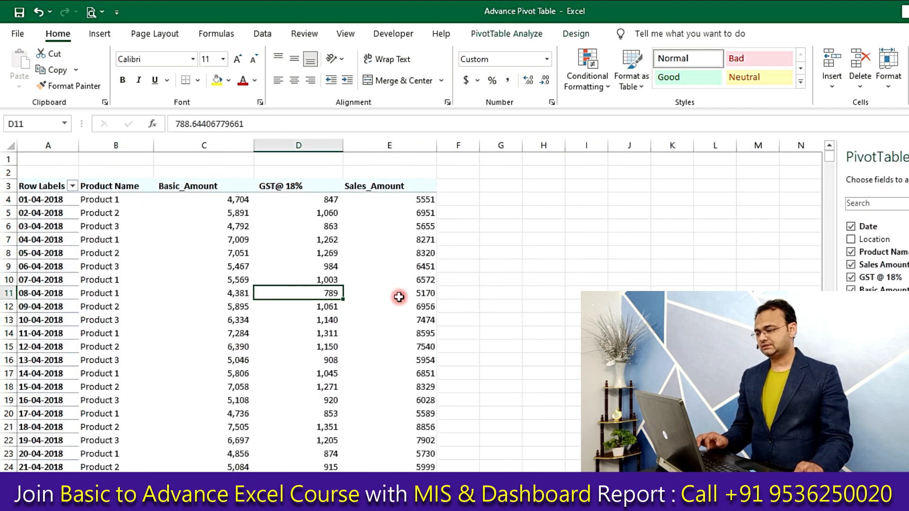
{"action": "left_click", "coordinate": [400, 298]}
{"action": "scroll", "coordinate": [400, 298], "scroll_direction": "down", "scroll_amount": 2}
{"action": "left_click", "coordinate": [148, 298]}
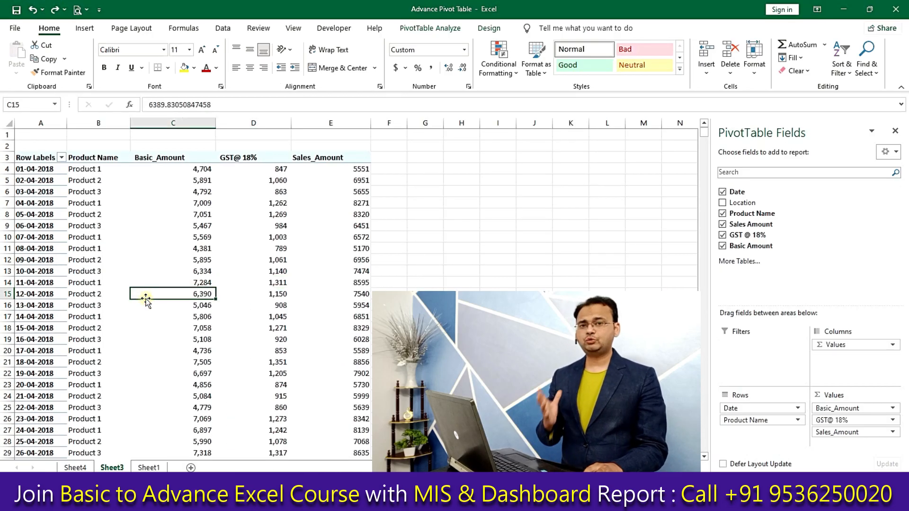
{"action": "left_click", "coordinate": [152, 454]}
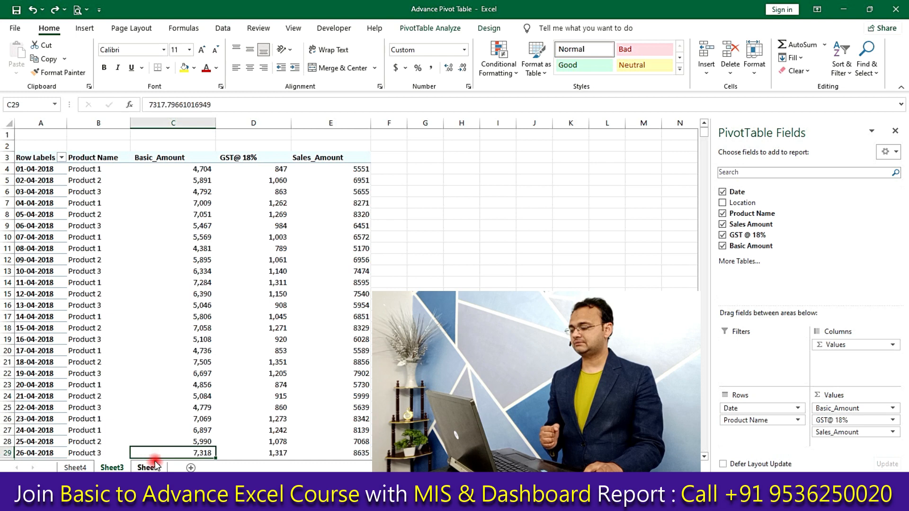
{"action": "left_click", "coordinate": [148, 468]}
{"action": "left_click", "coordinate": [217, 191]}
{"action": "left_click", "coordinate": [240, 274]}
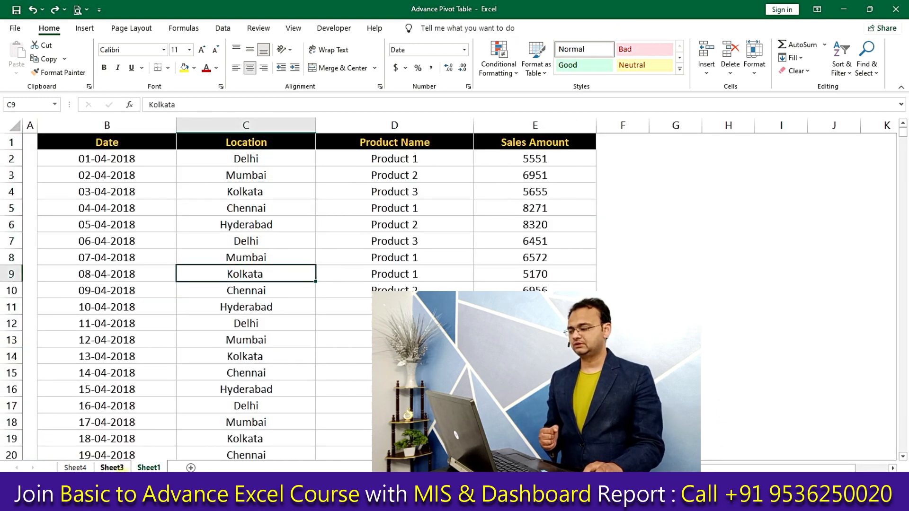
{"action": "left_click", "coordinate": [112, 468]}
{"action": "left_click", "coordinate": [188, 292]}
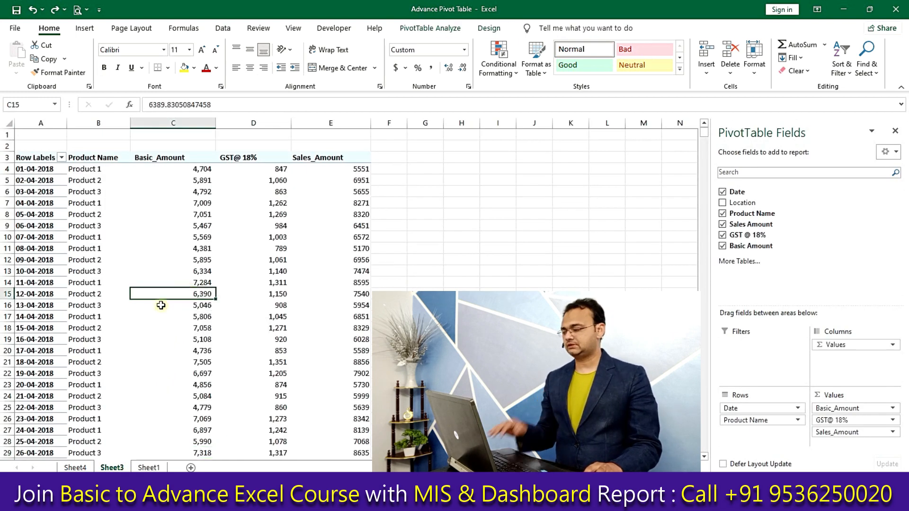
Remove Date and Product Name from the PivotTable rows and use Location as the only row field
{"action": "left_click_drag", "start_coordinate": [788, 410], "coordinate": [727, 223]}
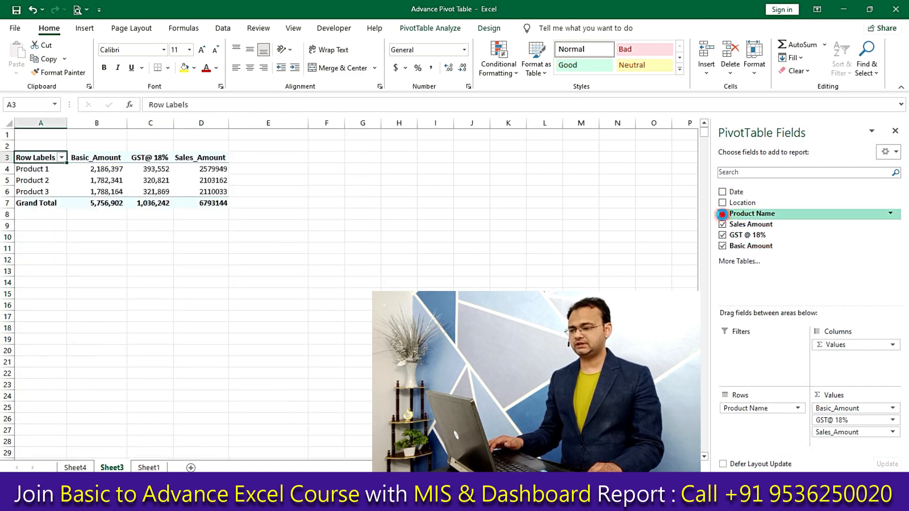
{"action": "left_click", "coordinate": [722, 215]}
{"action": "left_click_drag", "start_coordinate": [748, 203], "coordinate": [758, 413]}
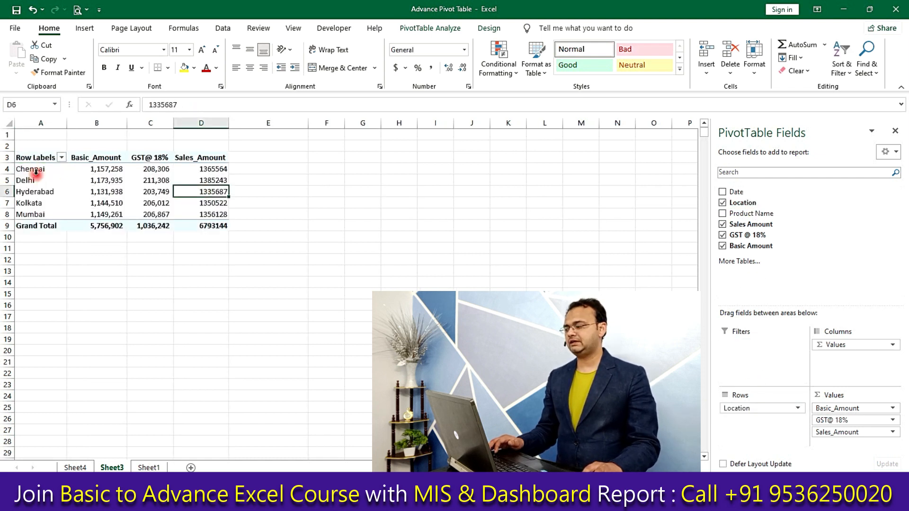
Review the amounts for each location in the PivotTable, singling out Delhi and Mumbai
{"action": "left_click_drag", "start_coordinate": [36, 177], "coordinate": [207, 173]}
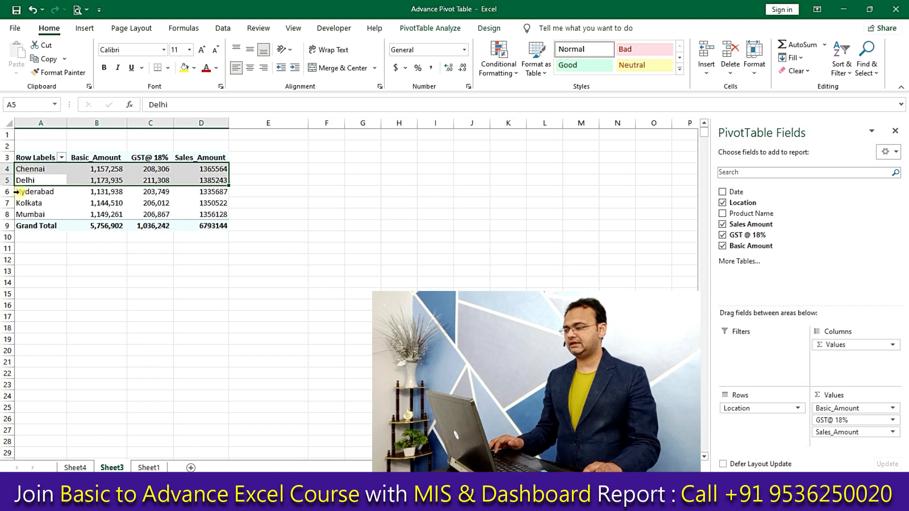
{"action": "left_click", "coordinate": [24, 180]}
{"action": "left_click", "coordinate": [24, 204]}
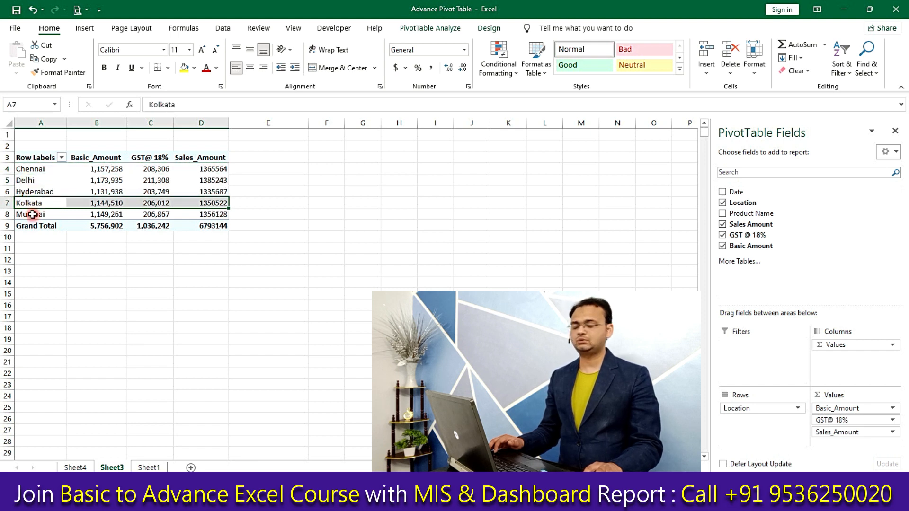
{"action": "left_click", "coordinate": [32, 214]}
{"action": "left_click", "coordinate": [96, 258]}
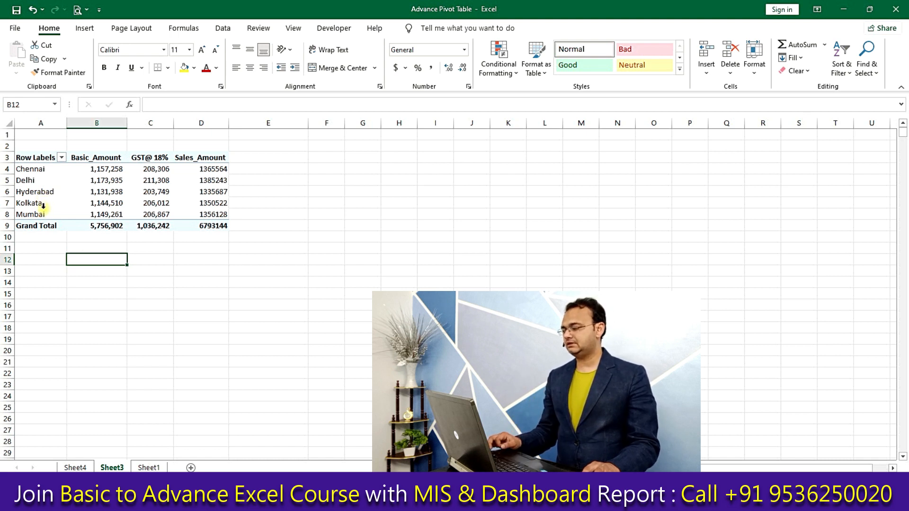
{"action": "left_click", "coordinate": [38, 180]}
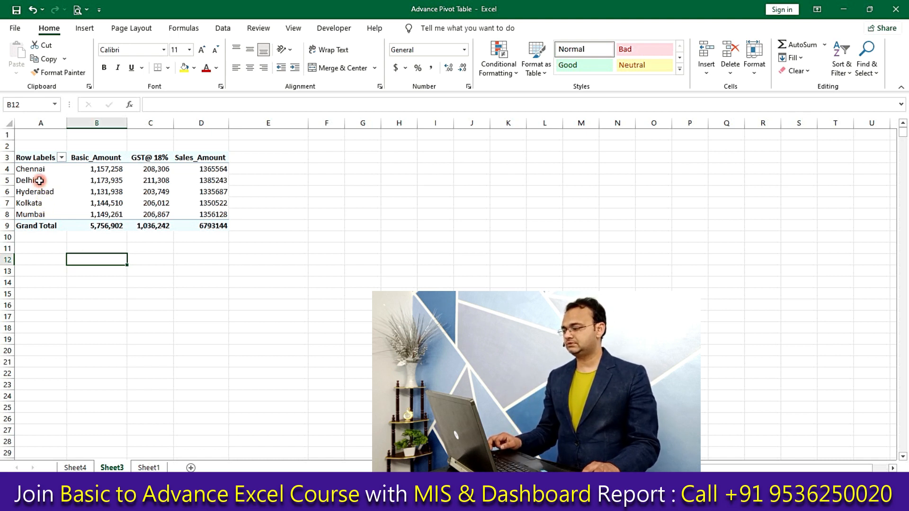
{"action": "left_click", "coordinate": [36, 213], "text": "ctrl"}
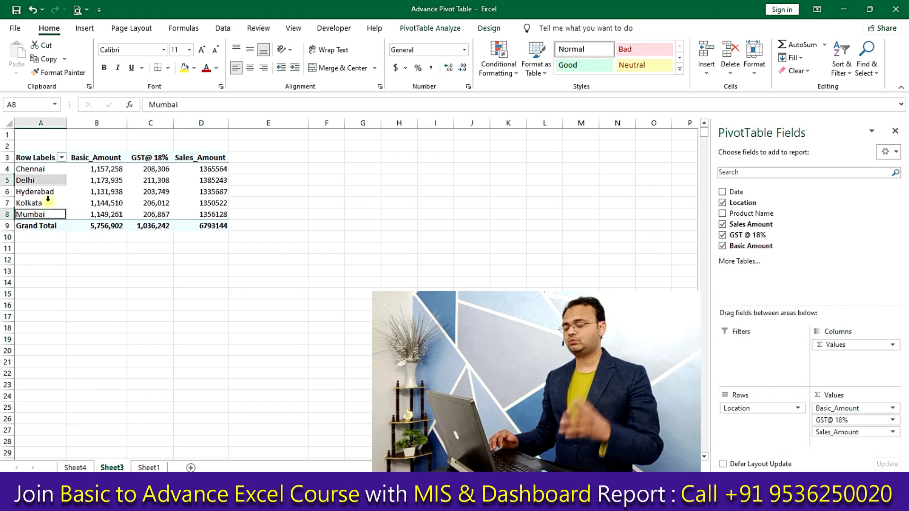
{"action": "left_click", "coordinate": [139, 204]}
Group the Delhi and Mumbai row labels together in the PivotTable
{"action": "left_click", "coordinate": [36, 181]}
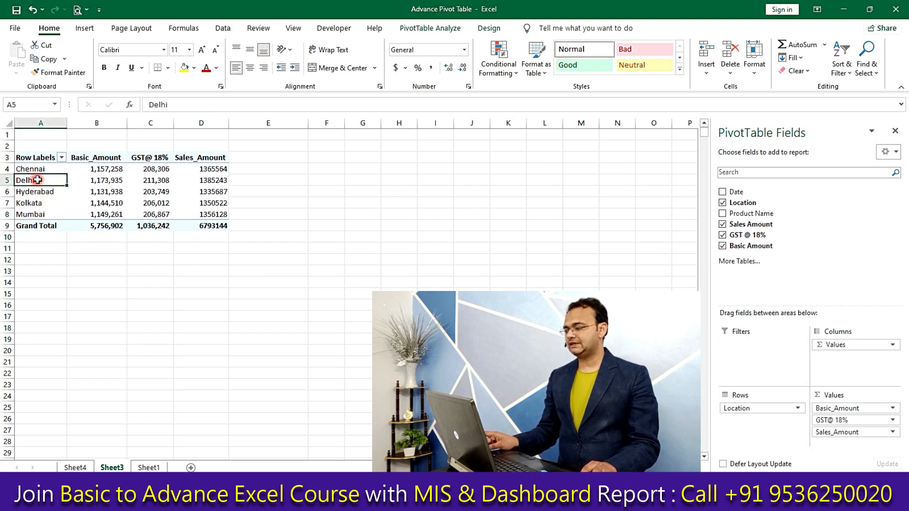
{"action": "left_click", "coordinate": [52, 215], "text": "ctrl"}
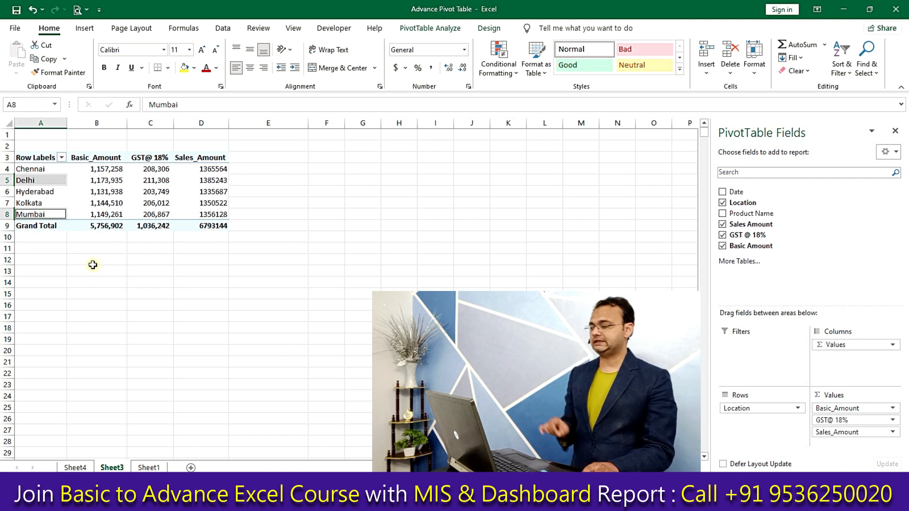
{"action": "right_click", "coordinate": [60, 184]}
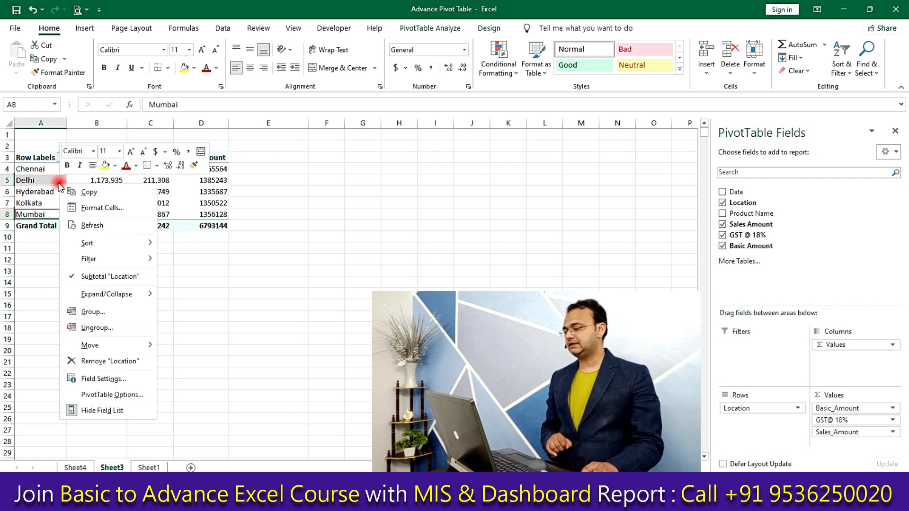
{"action": "left_click", "coordinate": [95, 314]}
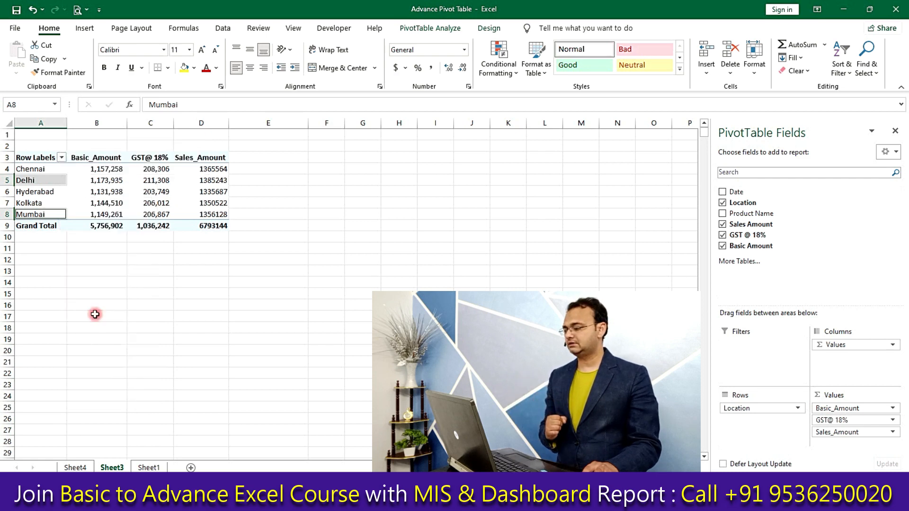
{"action": "left_click", "coordinate": [70, 322]}
Examine the Group1 rows for Delhi and Mumbai and the separate Kolkata rows in the grouped PivotTable
{"action": "left_click_drag", "start_coordinate": [20, 203], "coordinate": [9, 214]}
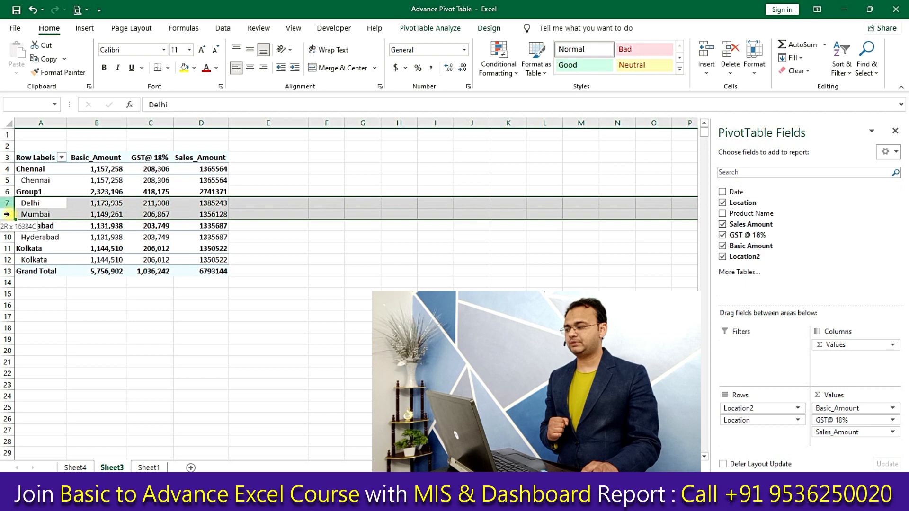
{"action": "left_click", "coordinate": [32, 192]}
{"action": "left_click", "coordinate": [36, 256]}
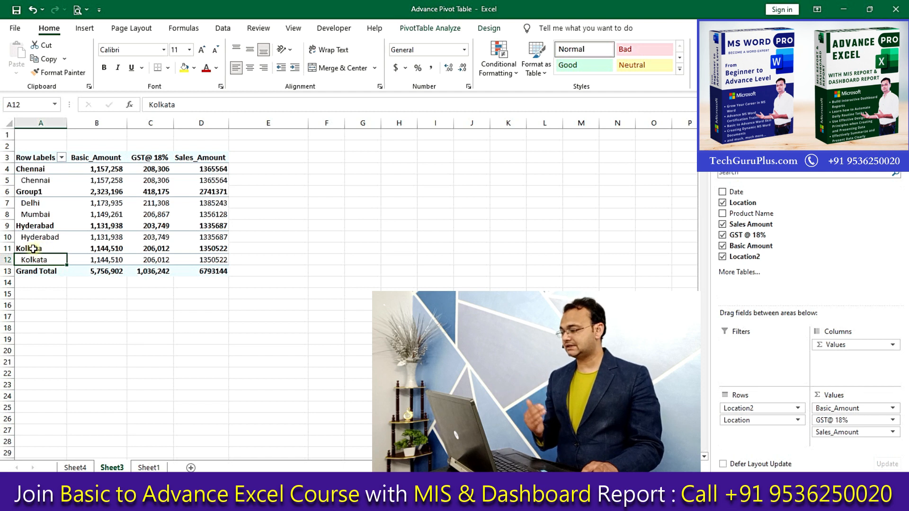
{"action": "left_click", "coordinate": [9, 248]}
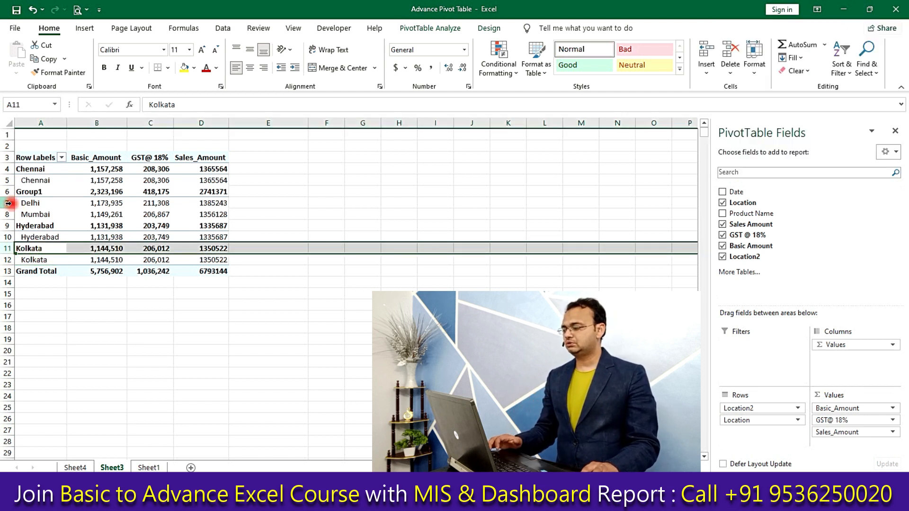
Remove the Location field from the PivotTable rows, keeping only the grouped Location2 field
{"action": "left_click_drag", "start_coordinate": [12, 204], "coordinate": [9, 216]}
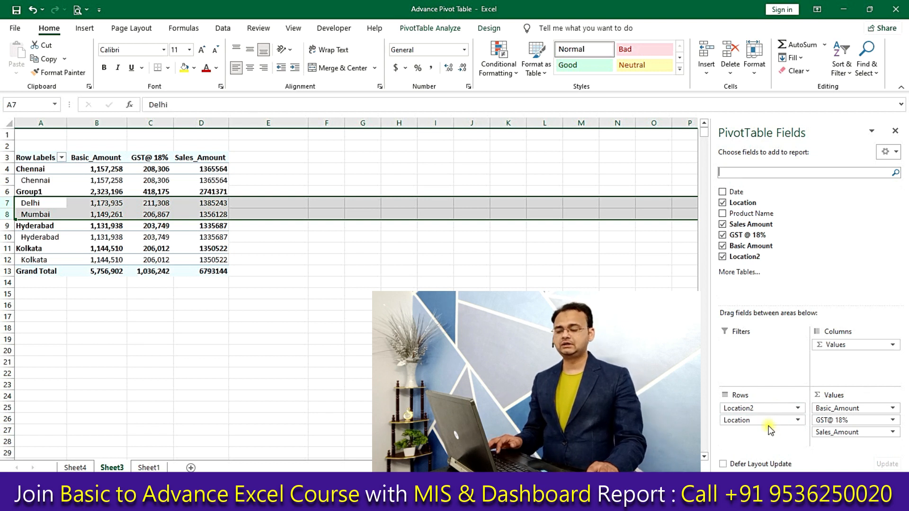
{"action": "left_click", "coordinate": [798, 419]}
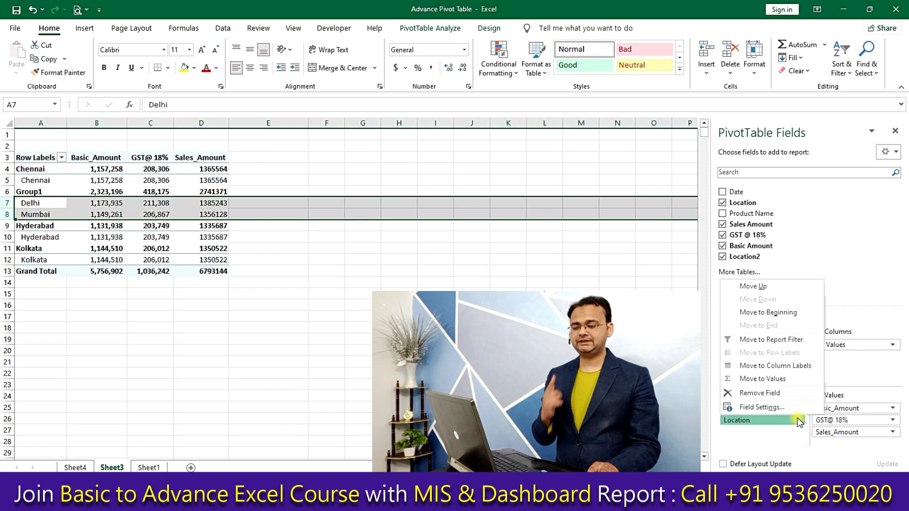
{"action": "left_click", "coordinate": [786, 394]}
{"action": "left_click", "coordinate": [154, 305]}
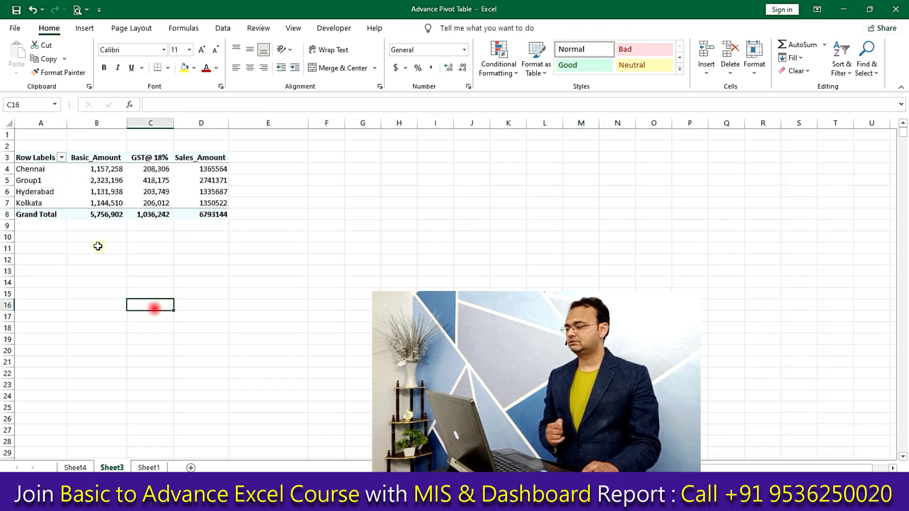
Rename the Group1 row label as Delhi Mumbai and check its amounts against the other locations
{"action": "left_click", "coordinate": [33, 180]}
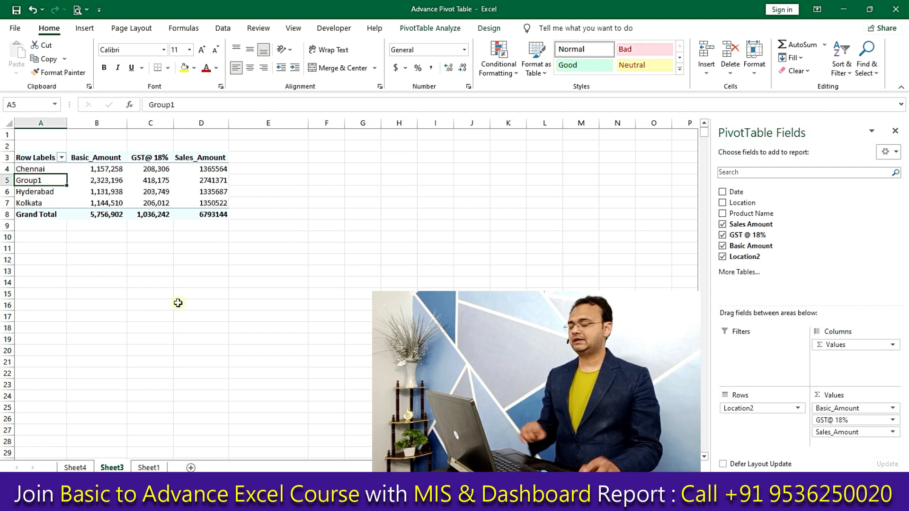
{"action": "type", "text": "D"}
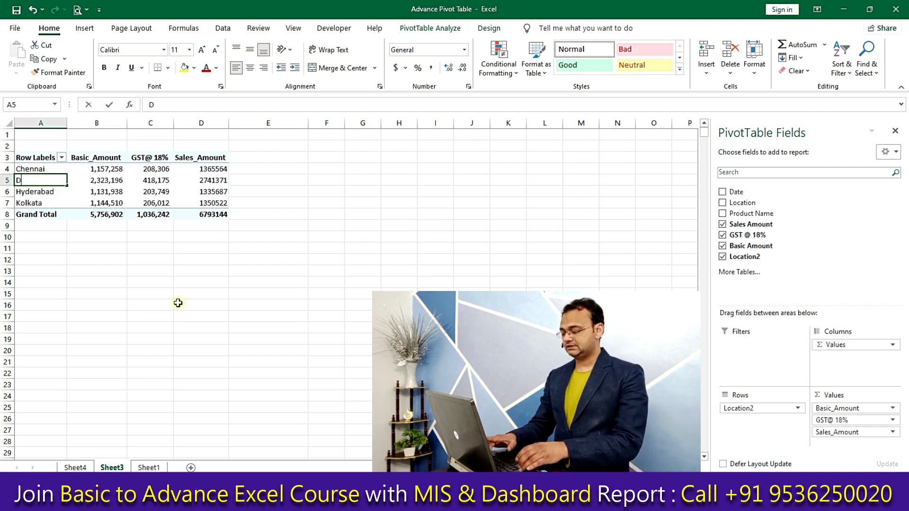
{"action": "type", "text": "elhi Mumbai"}
{"action": "key", "text": "Return"}
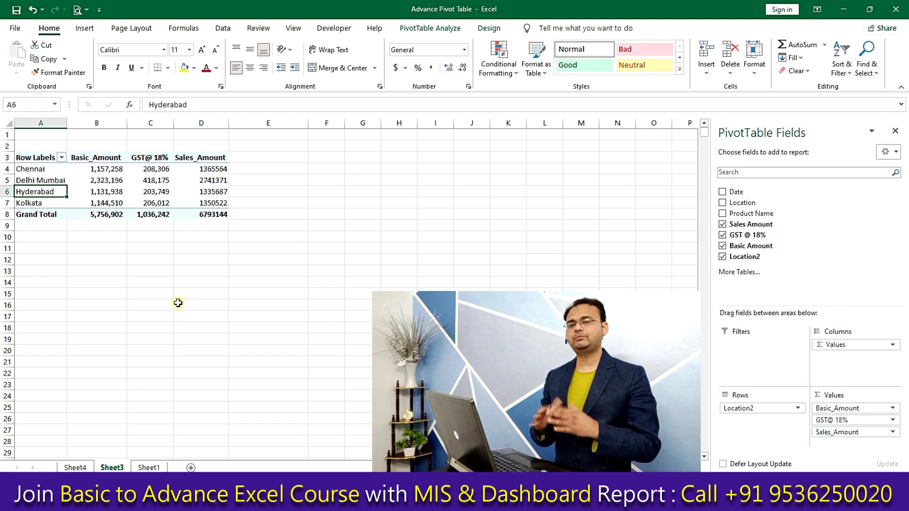
{"action": "left_click", "coordinate": [59, 180]}
{"action": "left_click_drag", "start_coordinate": [213, 184], "coordinate": [151, 182]}
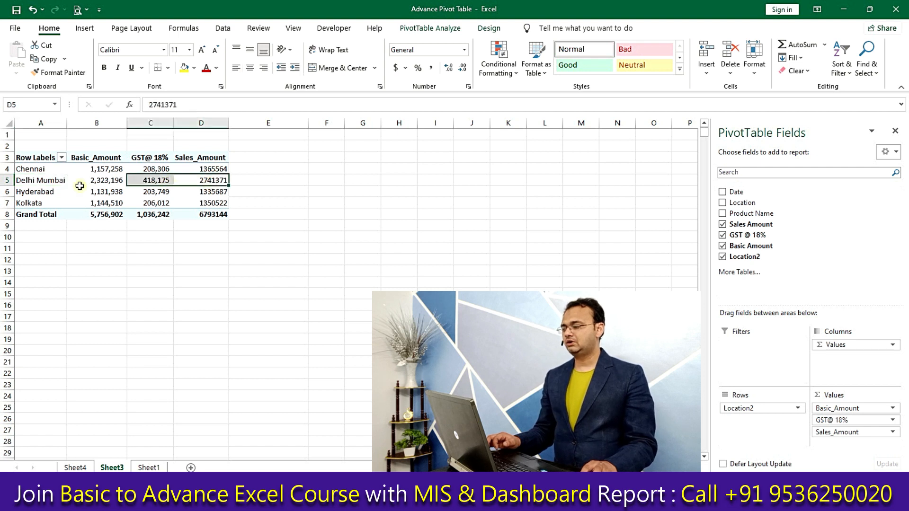
{"action": "left_click", "coordinate": [41, 170]}
{"action": "left_click", "coordinate": [45, 203]}
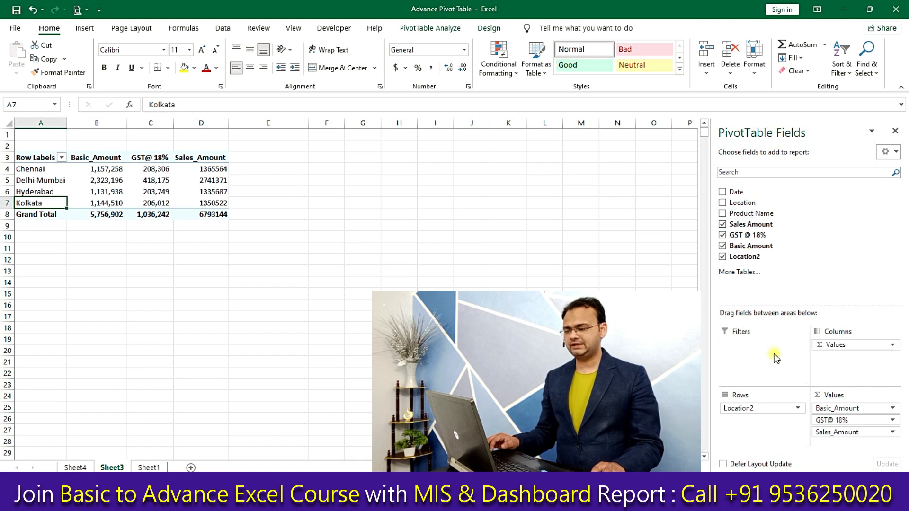
Replace Location2 with Date as the row field and ungroup the years into individual dates
{"action": "left_click", "coordinate": [777, 408]}
{"action": "left_click", "coordinate": [787, 379]}
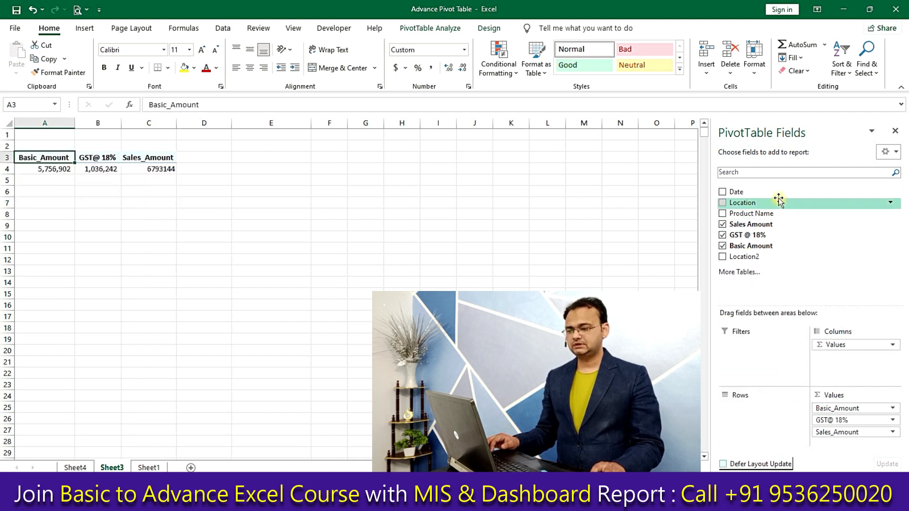
{"action": "left_click_drag", "start_coordinate": [744, 194], "coordinate": [787, 409]}
{"action": "right_click", "coordinate": [55, 179]}
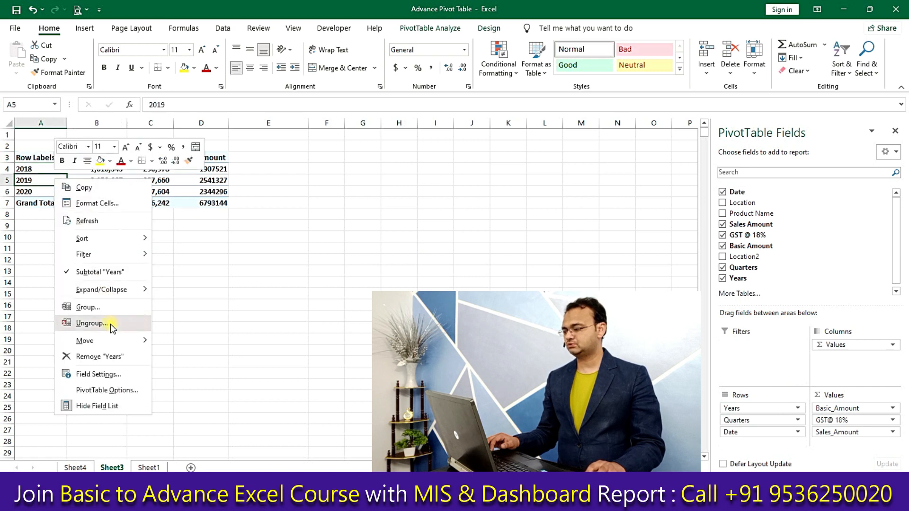
{"action": "left_click", "coordinate": [91, 324]}
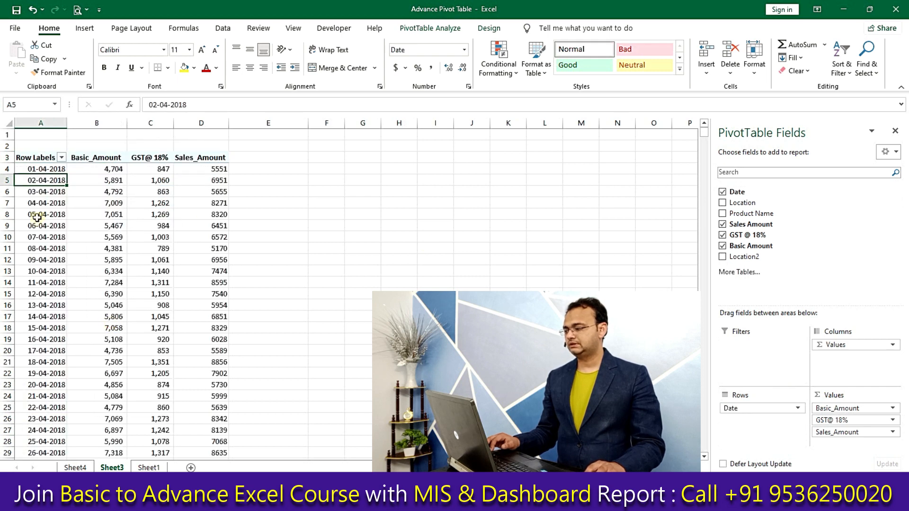
Group the row labels 01-04-2018 through 07-04-2018 together and check the dates inside the group
{"action": "left_click_drag", "start_coordinate": [42, 169], "coordinate": [48, 231]}
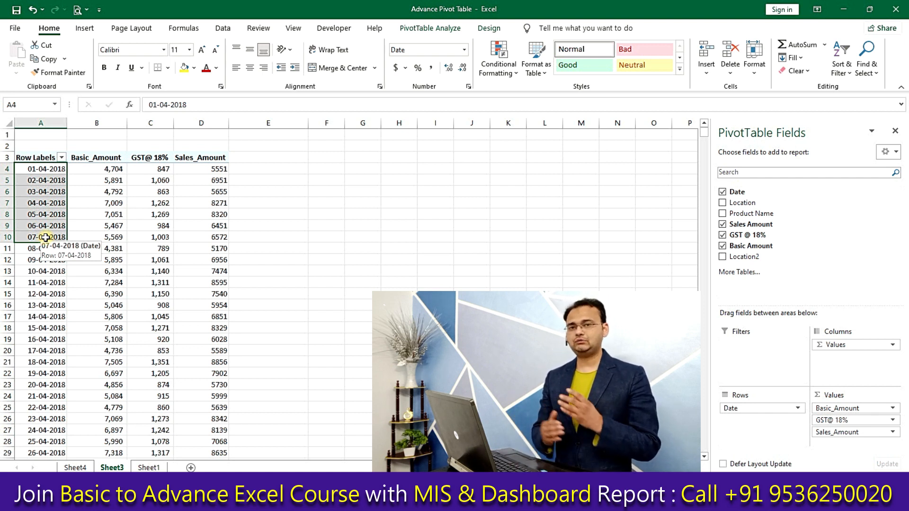
{"action": "right_click", "coordinate": [45, 193]}
{"action": "left_click", "coordinate": [88, 331]}
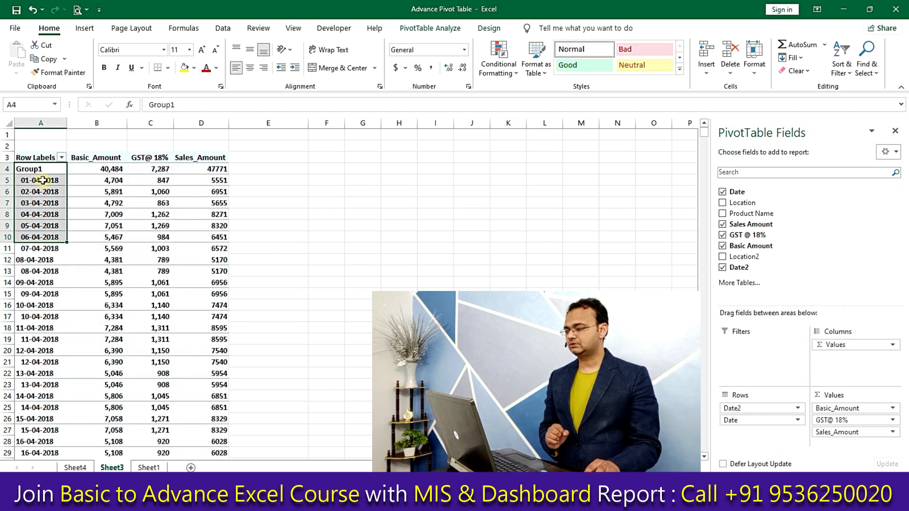
{"action": "left_click", "coordinate": [41, 168]}
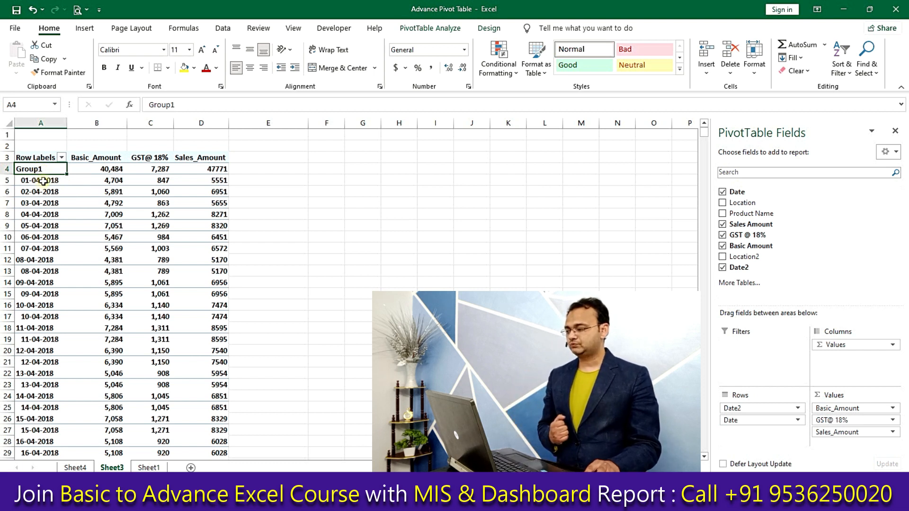
{"action": "left_click_drag", "start_coordinate": [45, 180], "coordinate": [50, 251]}
{"action": "left_click", "coordinate": [35, 293]}
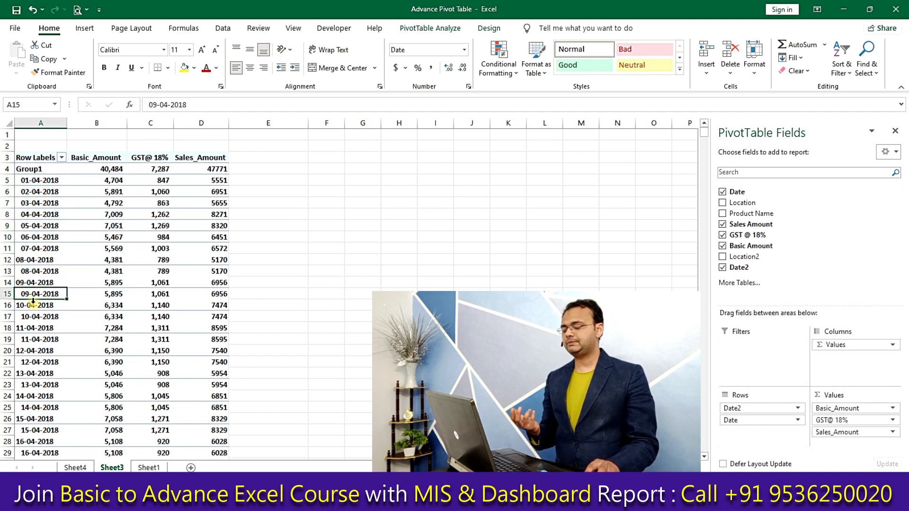
{"action": "left_click", "coordinate": [33, 301]}
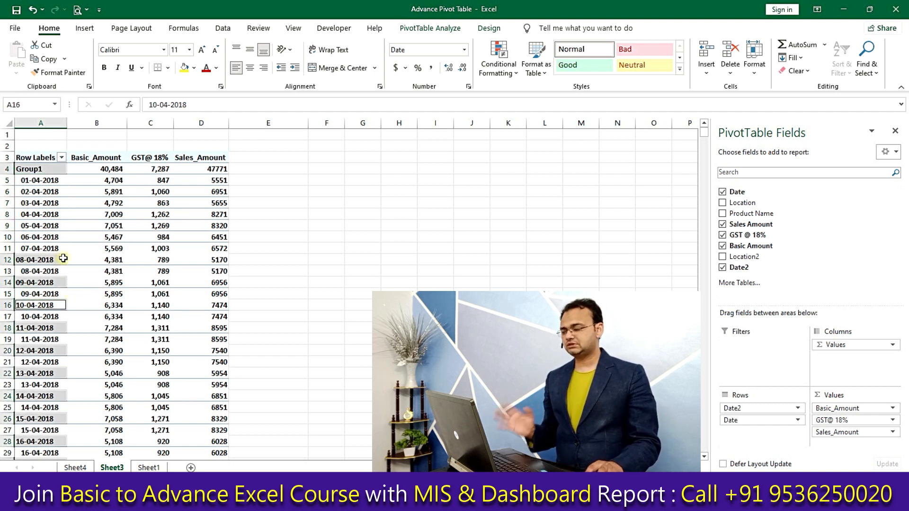
{"action": "left_click", "coordinate": [53, 236]}
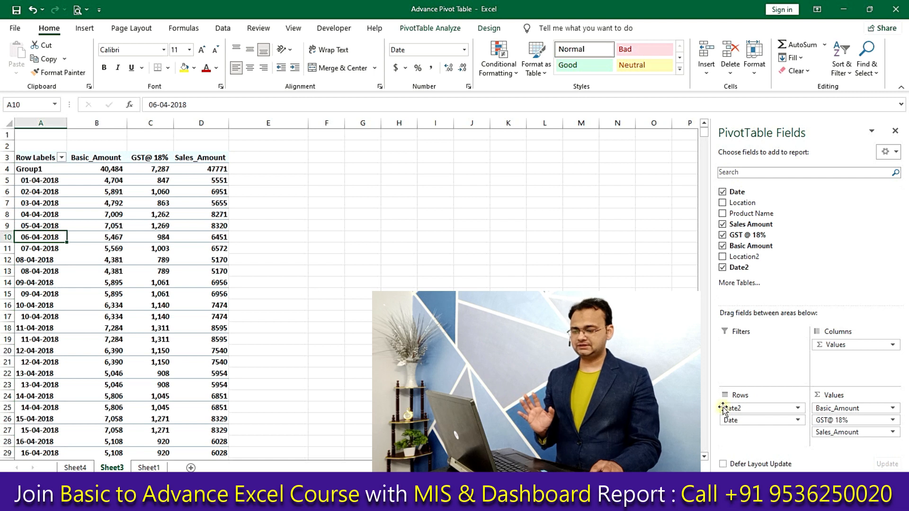
Remove the Date field from the PivotTable rows, keeping only the grouped Date2 field
{"action": "left_click", "coordinate": [791, 410]}
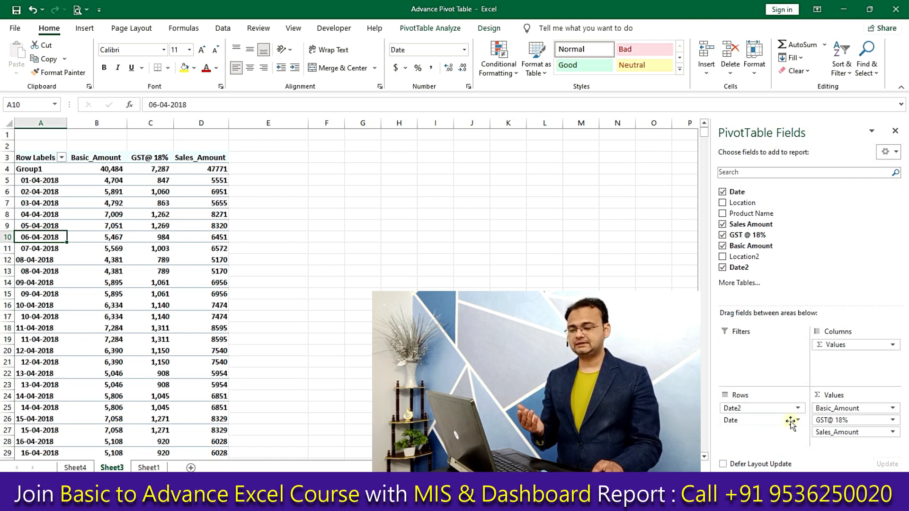
{"action": "left_click", "coordinate": [790, 421]}
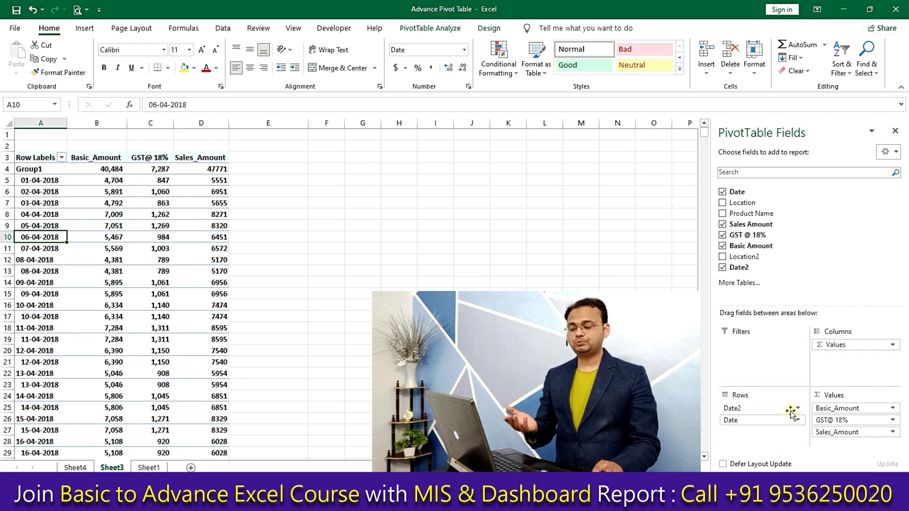
{"action": "left_click", "coordinate": [797, 421]}
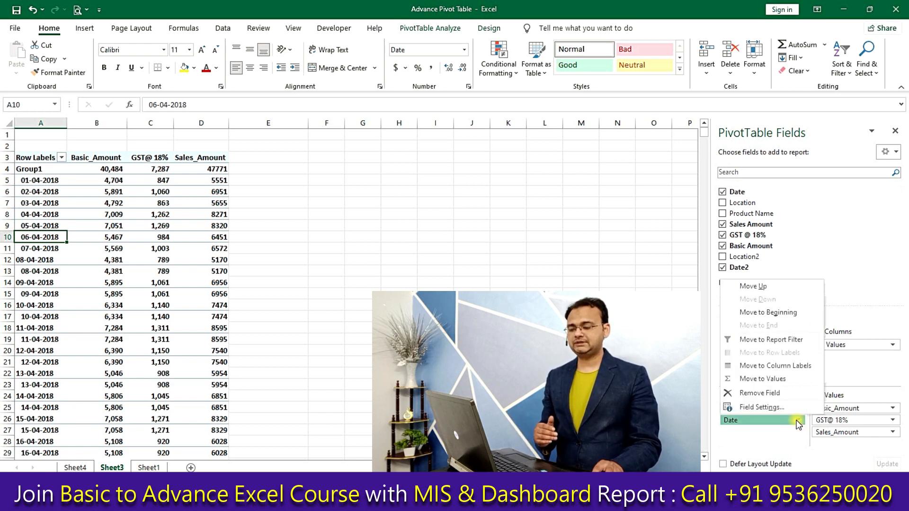
{"action": "left_click", "coordinate": [789, 400]}
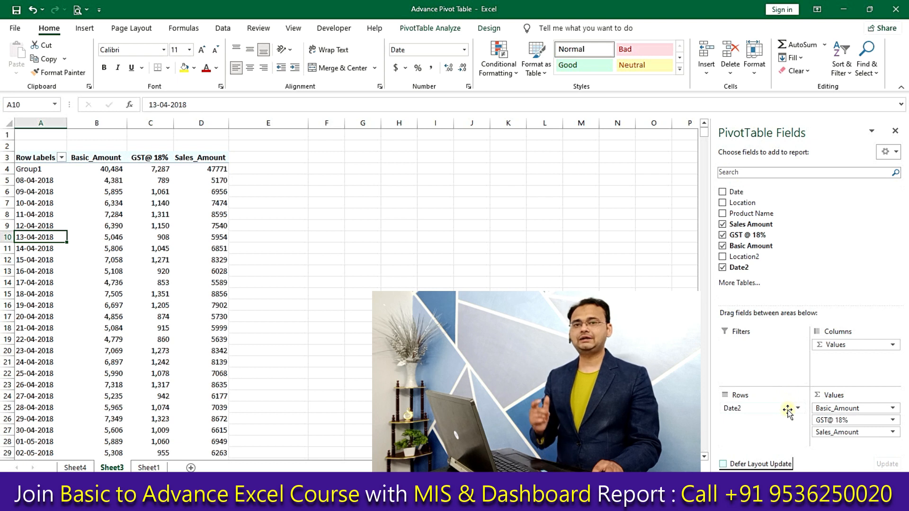
{"action": "left_click", "coordinate": [37, 171]}
{"action": "left_click", "coordinate": [46, 183]}
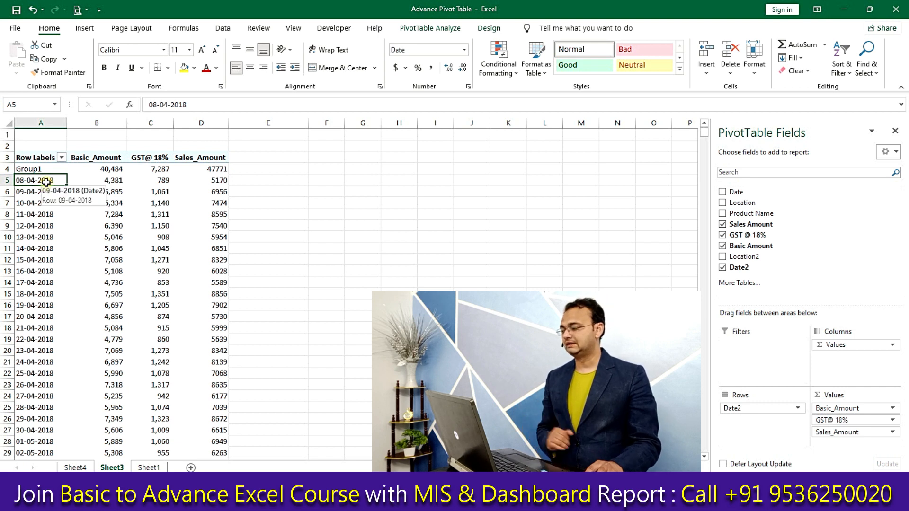
{"action": "left_click", "coordinate": [51, 171]}
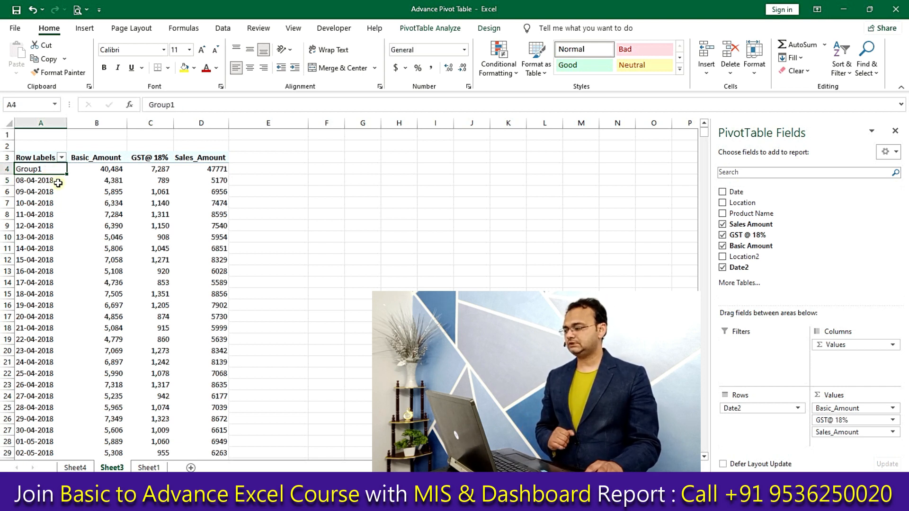
{"action": "left_click_drag", "start_coordinate": [52, 183], "coordinate": [58, 205]}
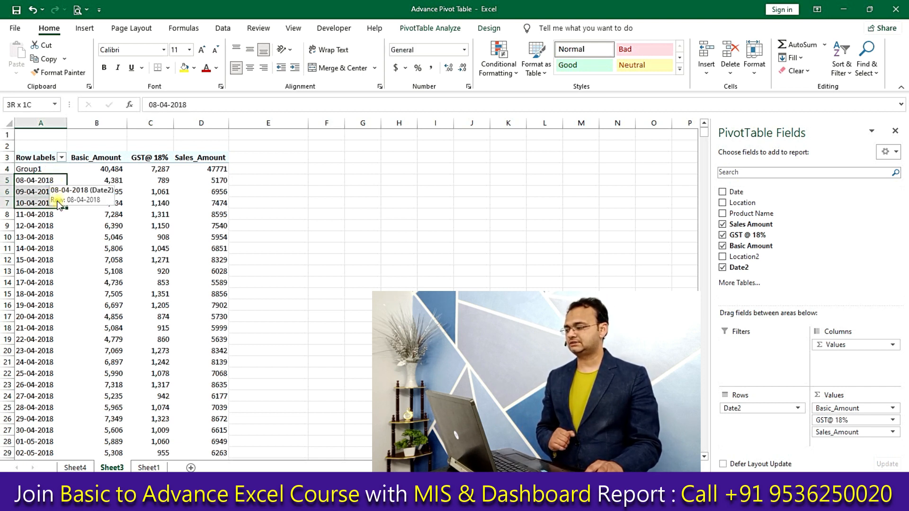
Group the row labels 14-04-2018 through 16-04-2018 together in the PivotTable
{"action": "left_click", "coordinate": [38, 266]}
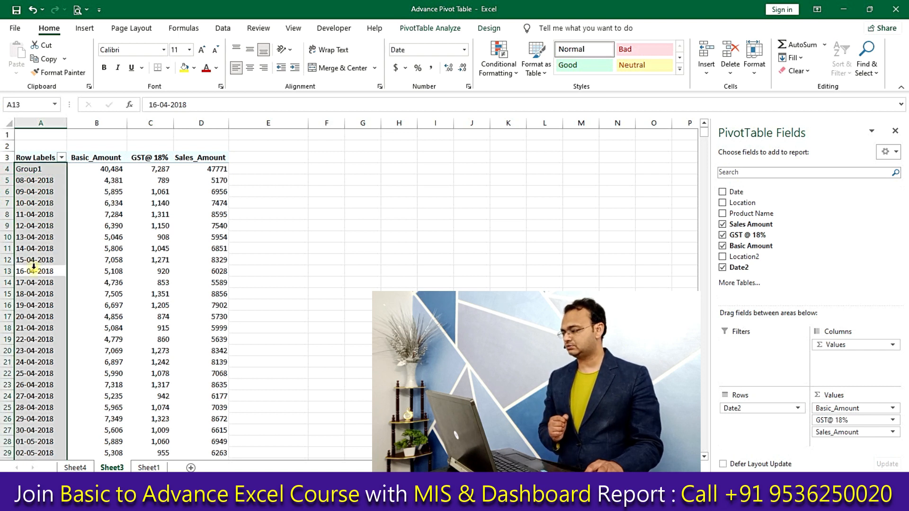
{"action": "left_click", "coordinate": [35, 245]}
{"action": "left_click", "coordinate": [36, 253]}
{"action": "left_click", "coordinate": [133, 251]}
{"action": "left_click_drag", "start_coordinate": [51, 252], "coordinate": [52, 272]}
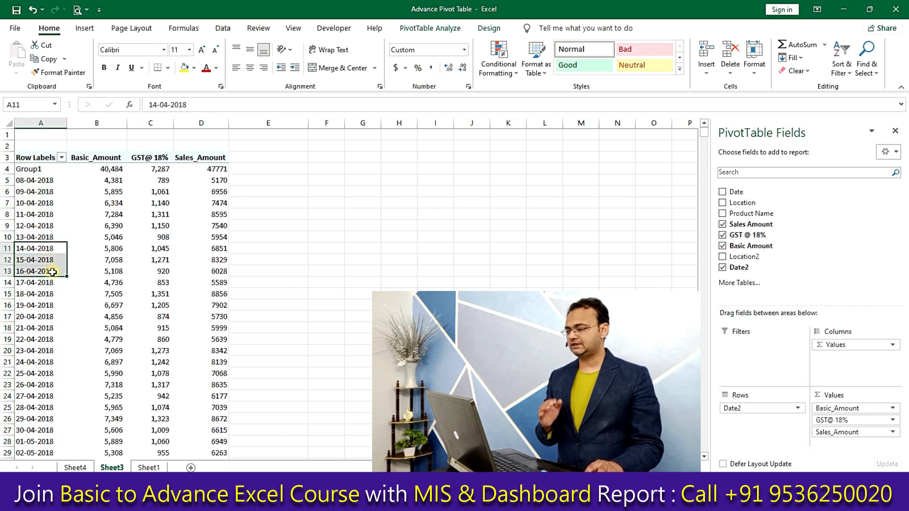
{"action": "right_click", "coordinate": [32, 261]}
{"action": "left_click", "coordinate": [66, 154]}
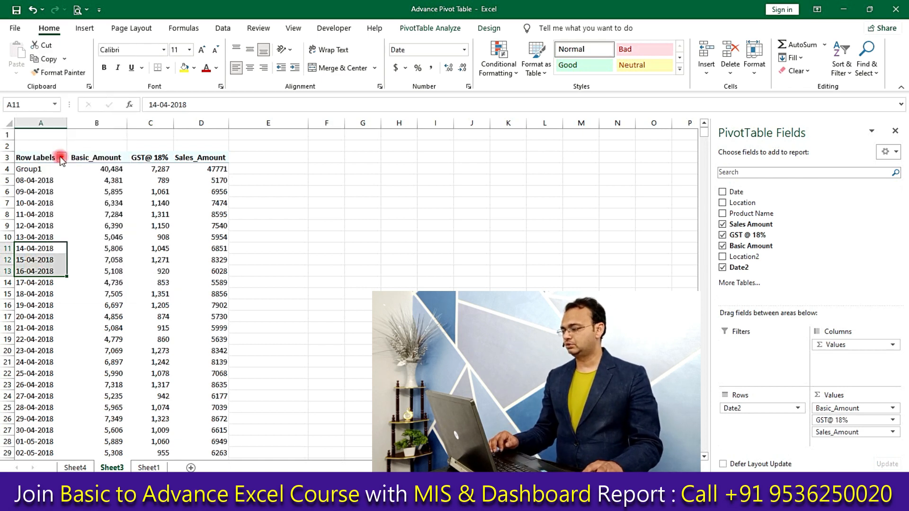
{"action": "left_click", "coordinate": [48, 249]}
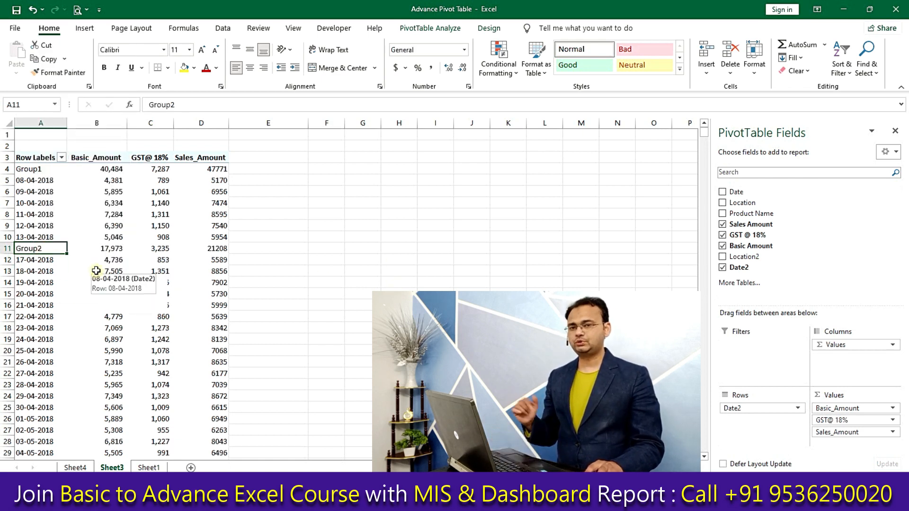
Group the row labels 20-04-2018 through 30-04-2018 together in the PivotTable
{"action": "left_click_drag", "start_coordinate": [29, 296], "coordinate": [31, 408]}
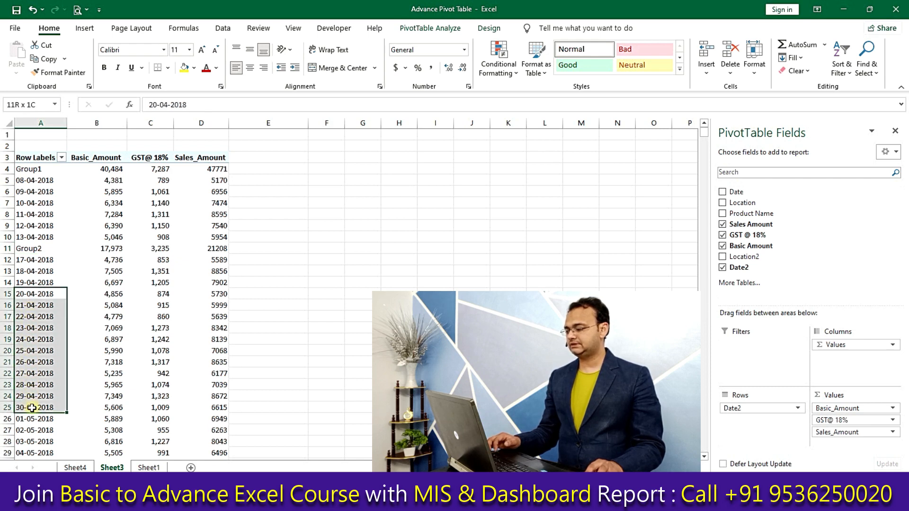
{"action": "right_click", "coordinate": [31, 363]}
{"action": "left_click", "coordinate": [75, 258]}
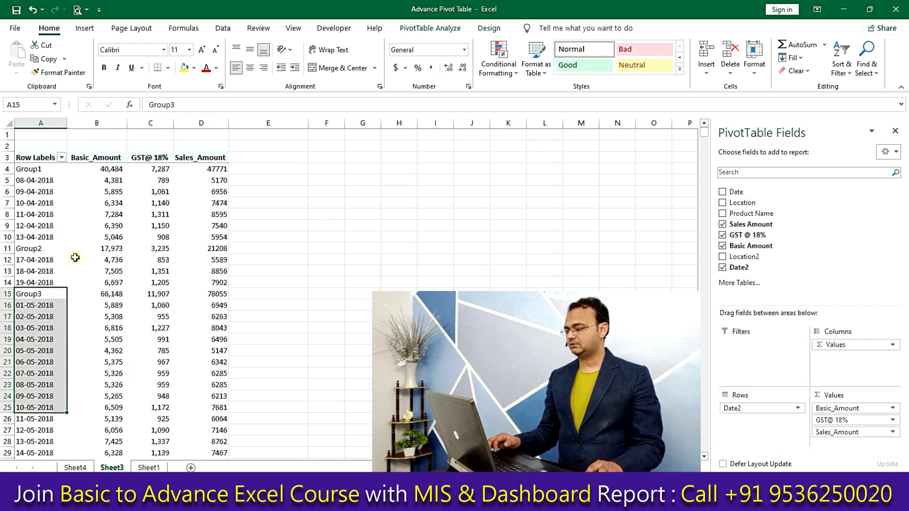
{"action": "left_click", "coordinate": [36, 297]}
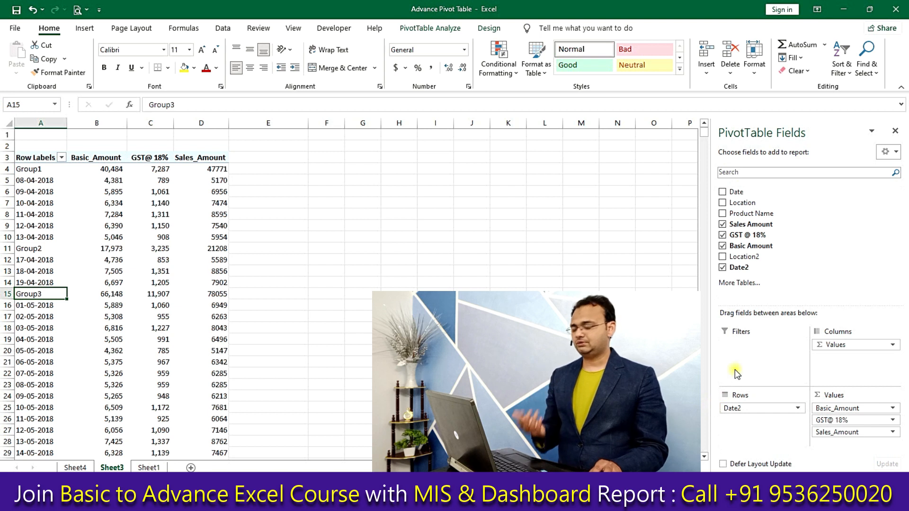
{"action": "left_click", "coordinate": [114, 306]}
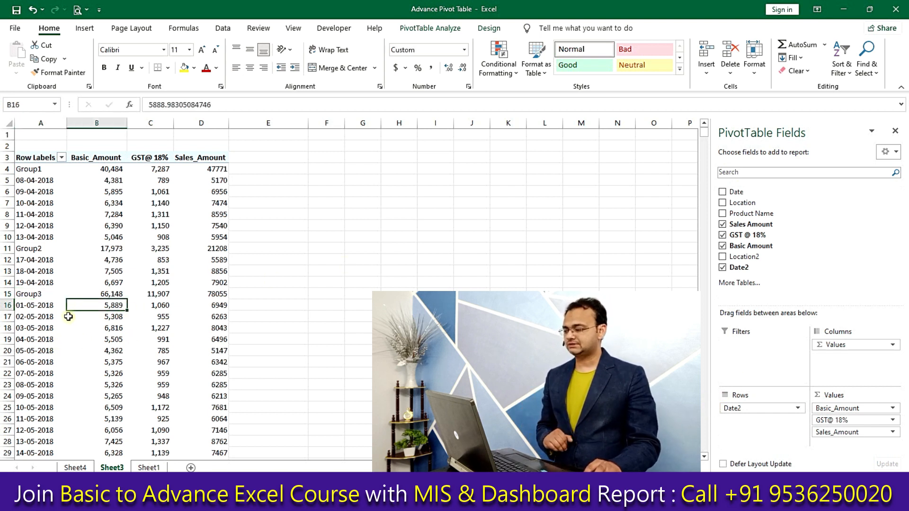
{"action": "left_click", "coordinate": [37, 294]}
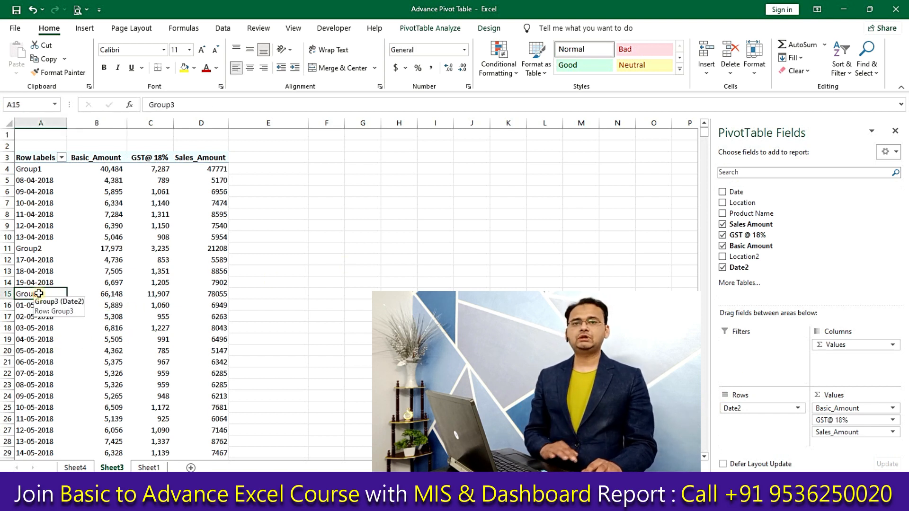